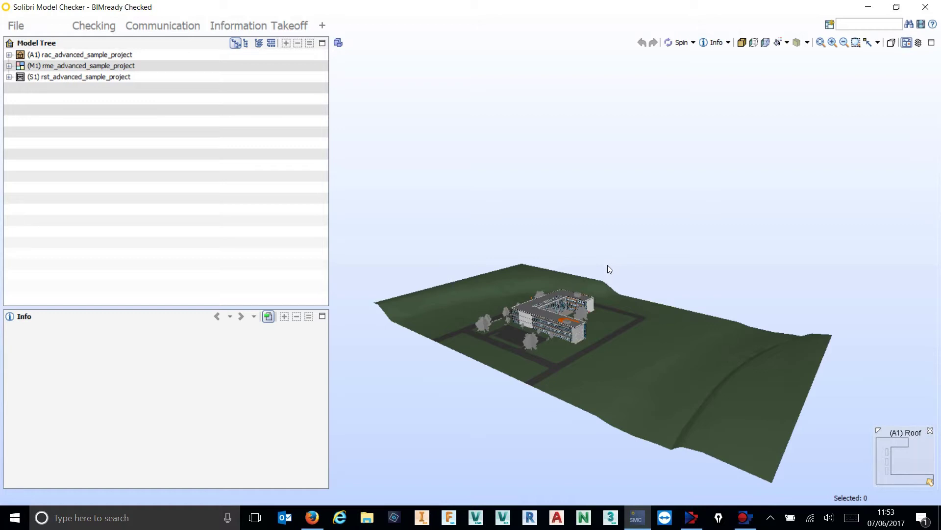
# Orbit and zoom the site model to inspect the building up close
pyautogui.moveTo(642, 285)
pyautogui.mouseDown()
pyautogui.moveTo(720, 275)
pyautogui.moveTo(660, 279)
pyautogui.mouseUp()
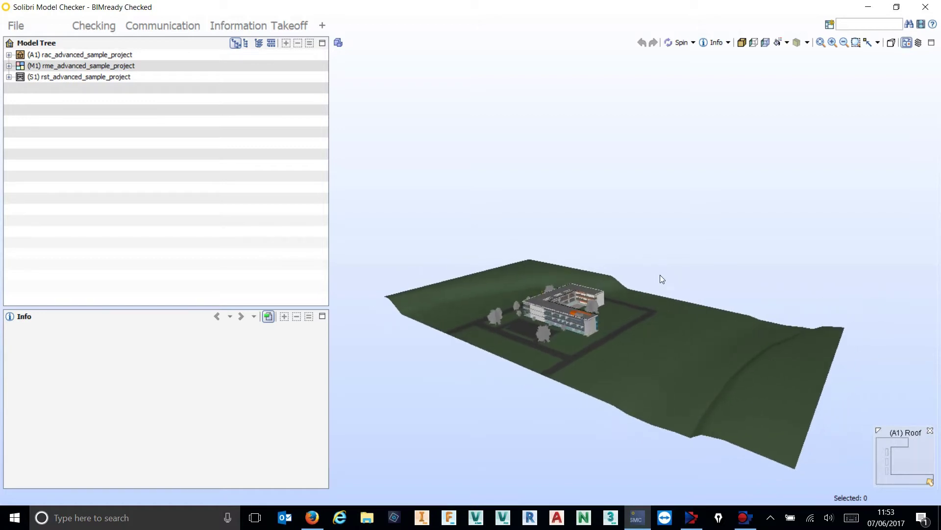
pyautogui.scroll(5, 554, 301)
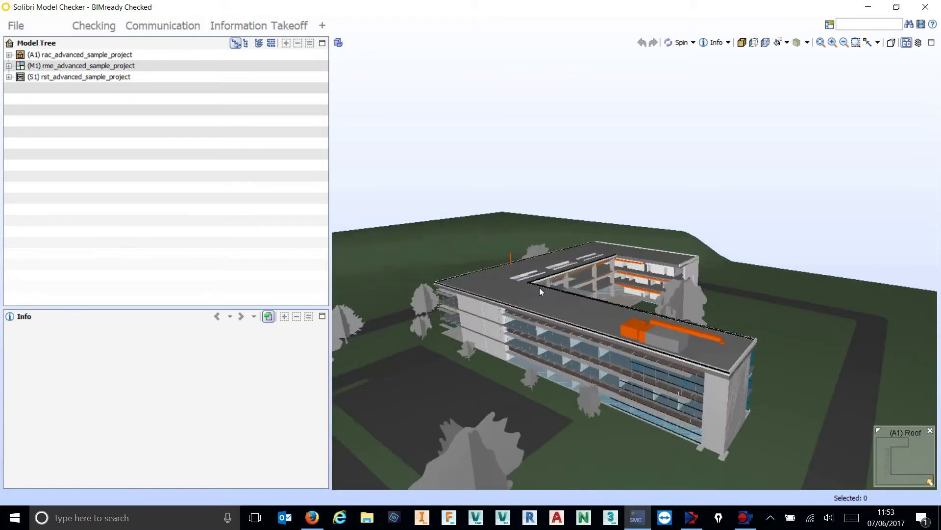
pyautogui.scroll(4, 539, 288)
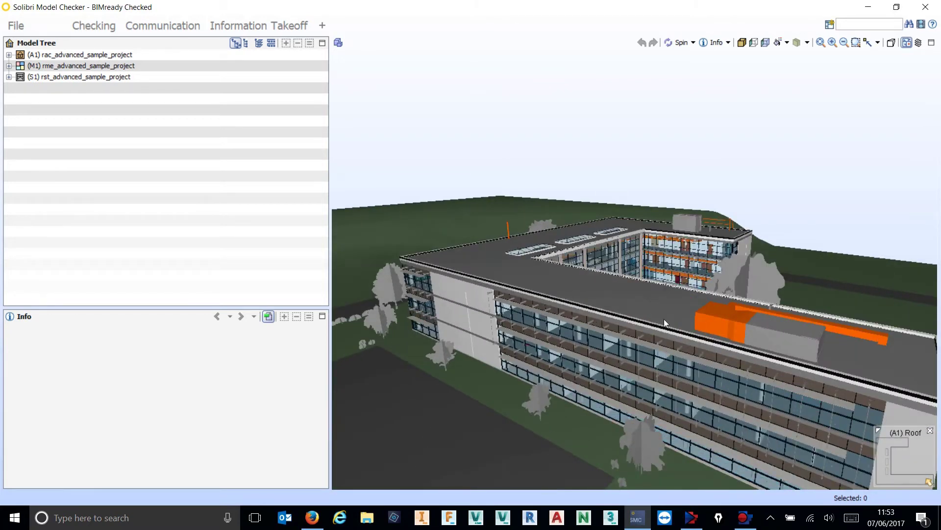
pyautogui.scroll(-4, 696, 324)
pyautogui.scroll(3, 686, 263)
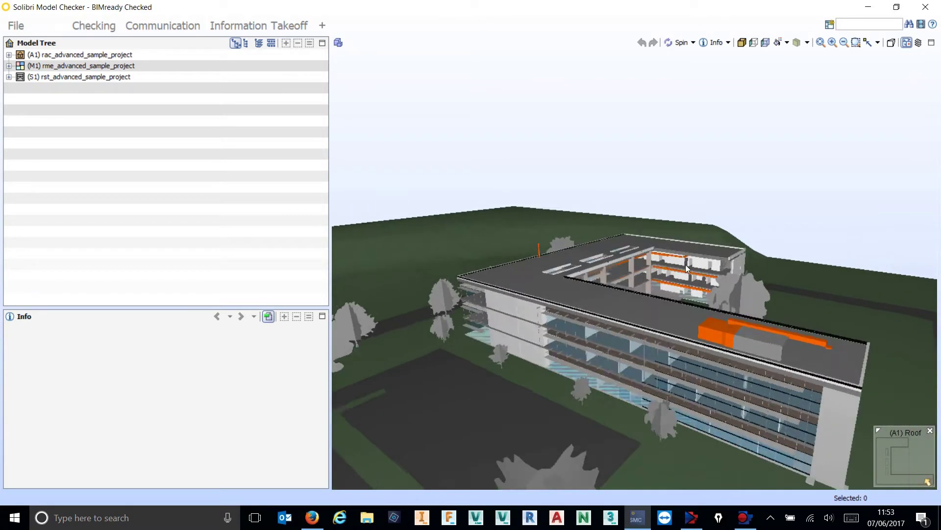
pyautogui.scroll(3, 686, 264)
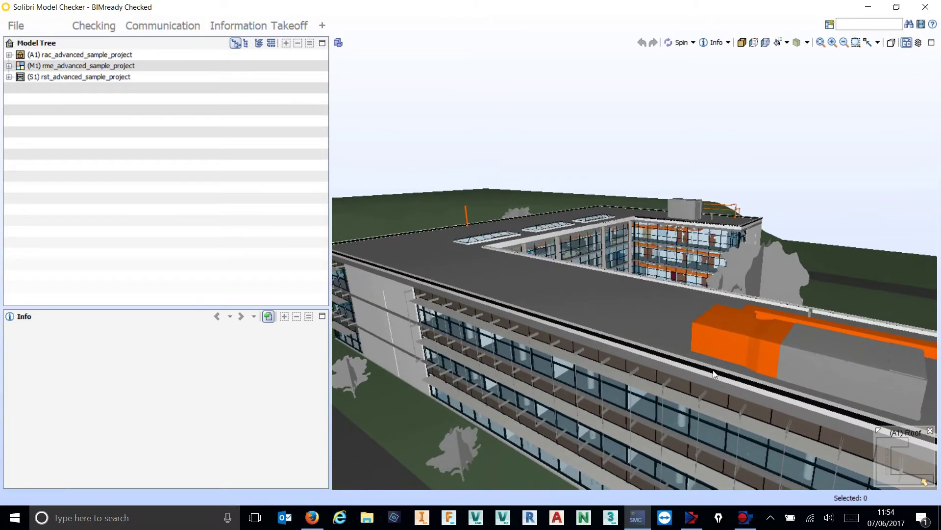
pyautogui.scroll(-4, 447, 343)
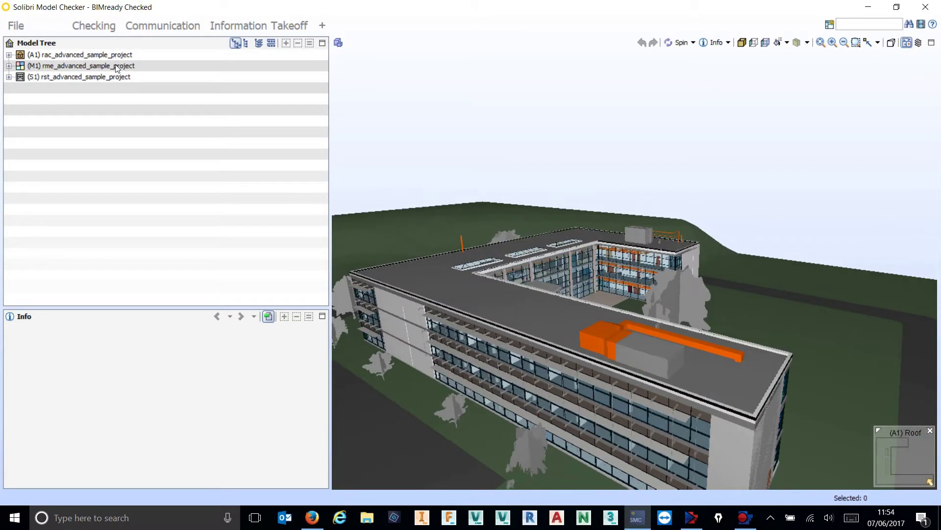
# Show the M1, S1 and A1 model properties in turn, ending on A1 architectural, and orbit the building
pyautogui.click(117, 66)
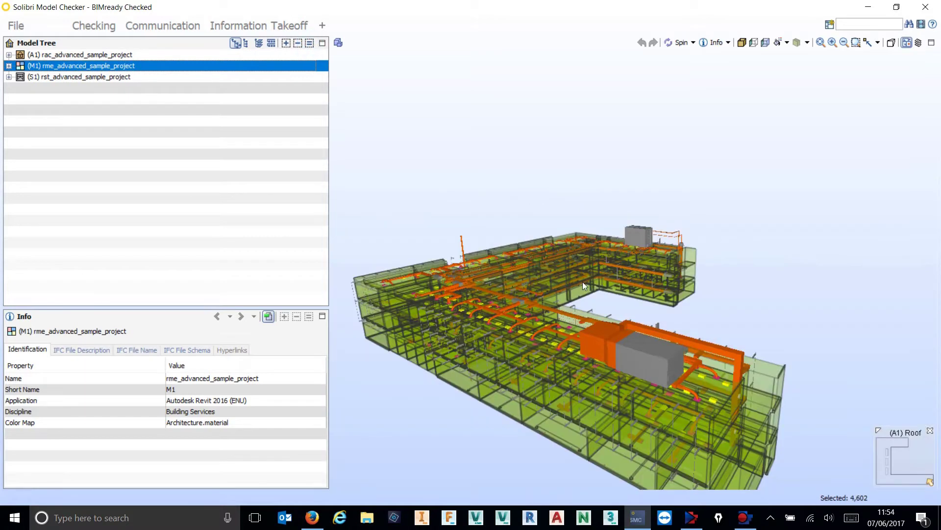
pyautogui.click(123, 78)
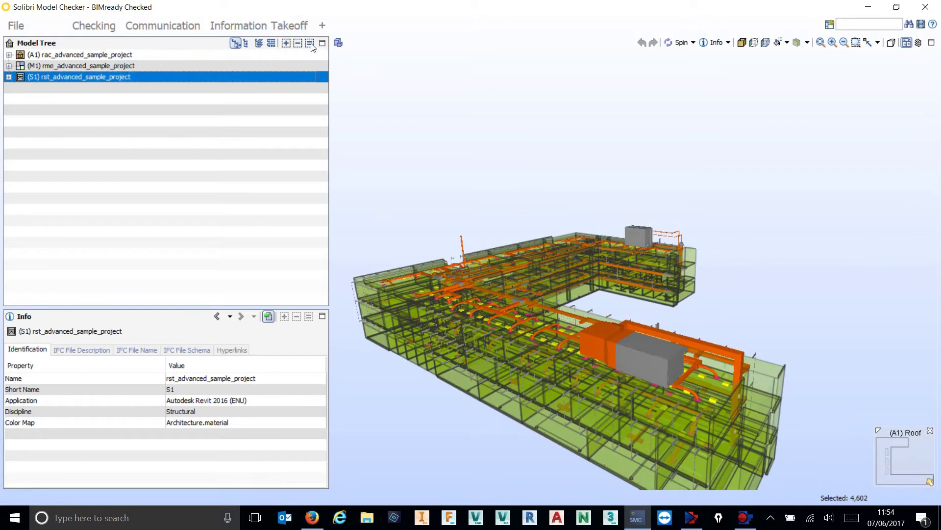
pyautogui.click(125, 55)
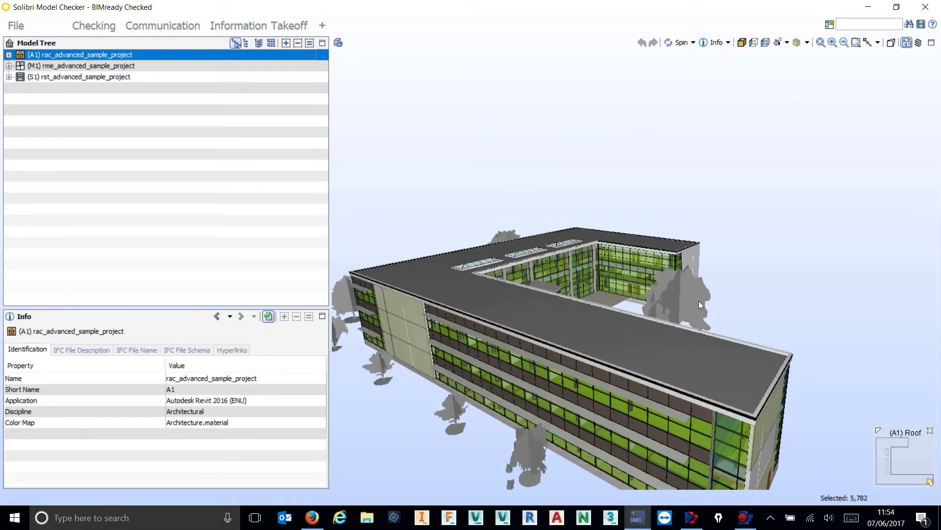
pyautogui.click(742, 43)
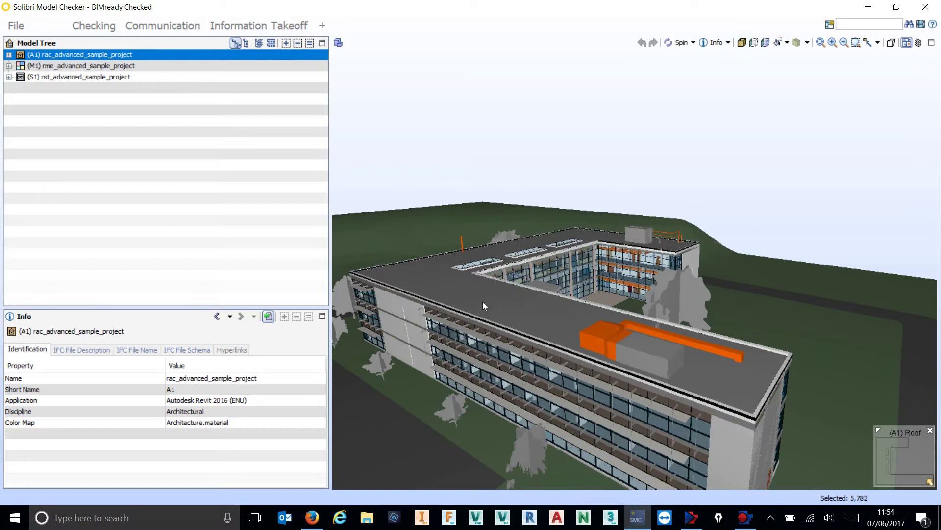
pyautogui.moveTo(484, 311)
pyautogui.mouseDown()
pyautogui.moveTo(689, 309)
pyautogui.moveTo(652, 365)
pyautogui.moveTo(578, 210)
pyautogui.mouseUp()
# Place a section plane on the roof, lower it to expose the lower floors, then clear it
pyautogui.click(729, 43)
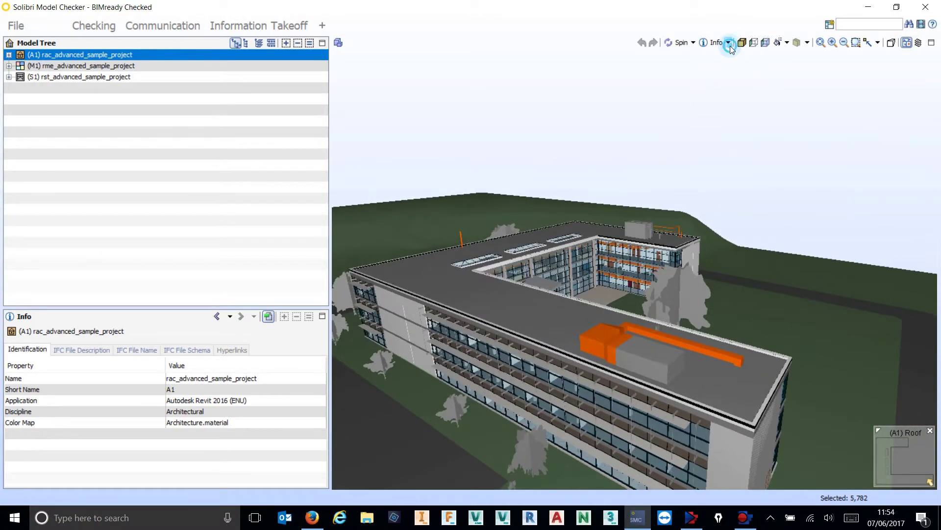
pyautogui.click(716, 123)
pyautogui.click(437, 284)
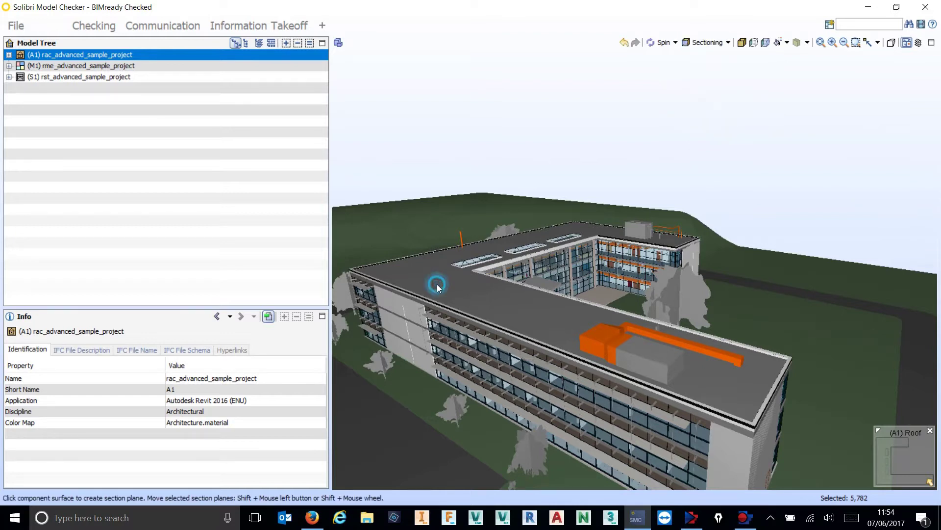
pyautogui.keyDown('shift'); pyautogui.moveTo(559, 182); pyautogui.dragTo(559, 137); pyautogui.keyUp('shift')
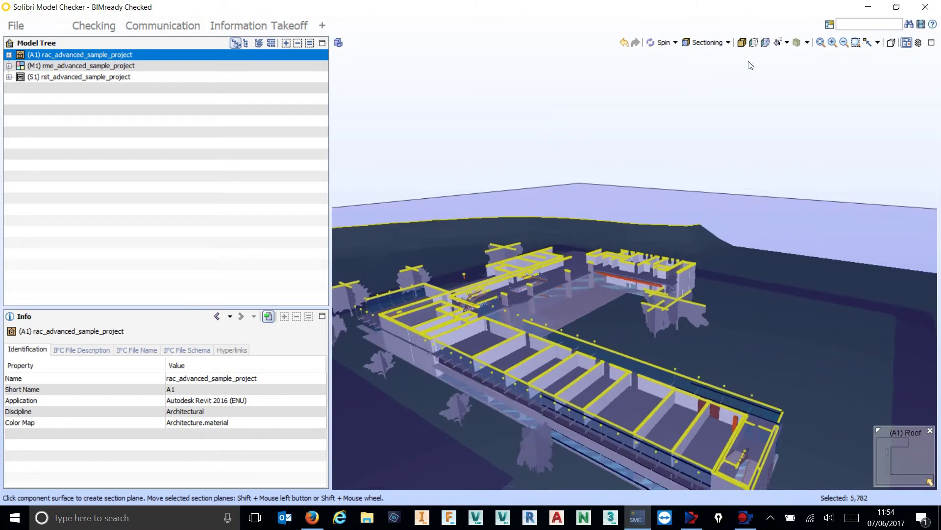
pyautogui.click(742, 43)
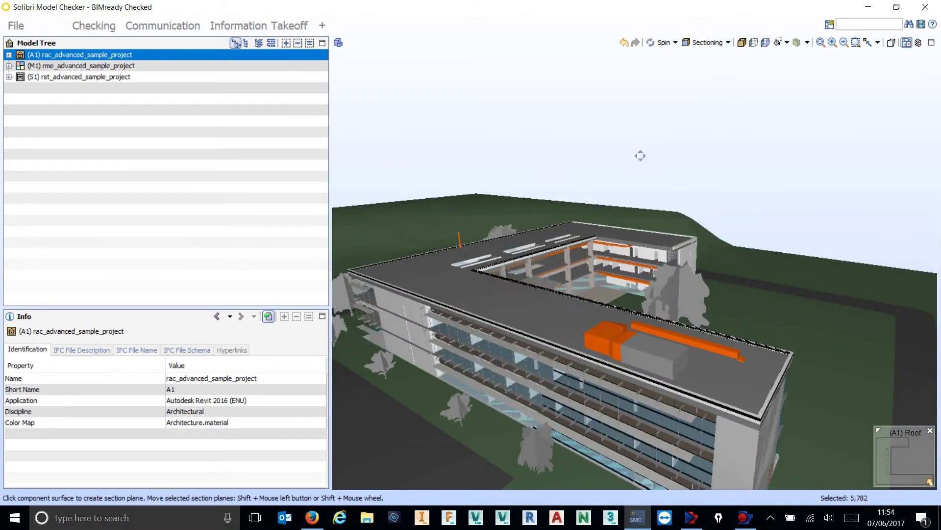
pyautogui.moveTo(706, 108); pyautogui.dragTo(592, 186)
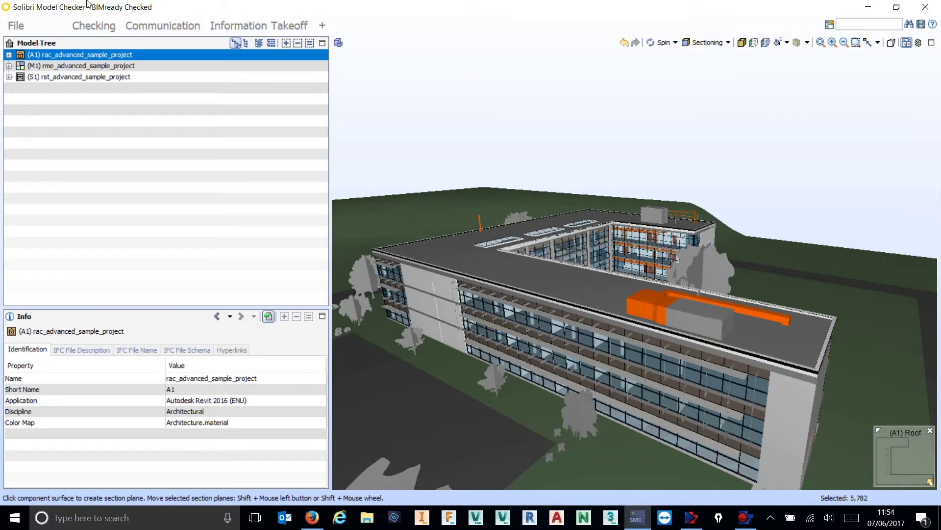
# In the Checking layout, view issue counts for the BIM Validation - Architectural ruleset
pyautogui.click(97, 28)
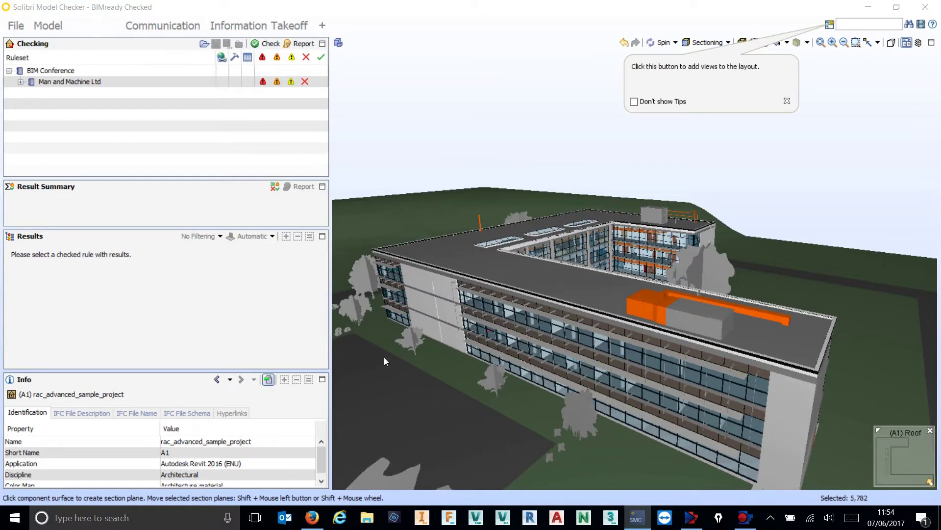
pyautogui.click(787, 101)
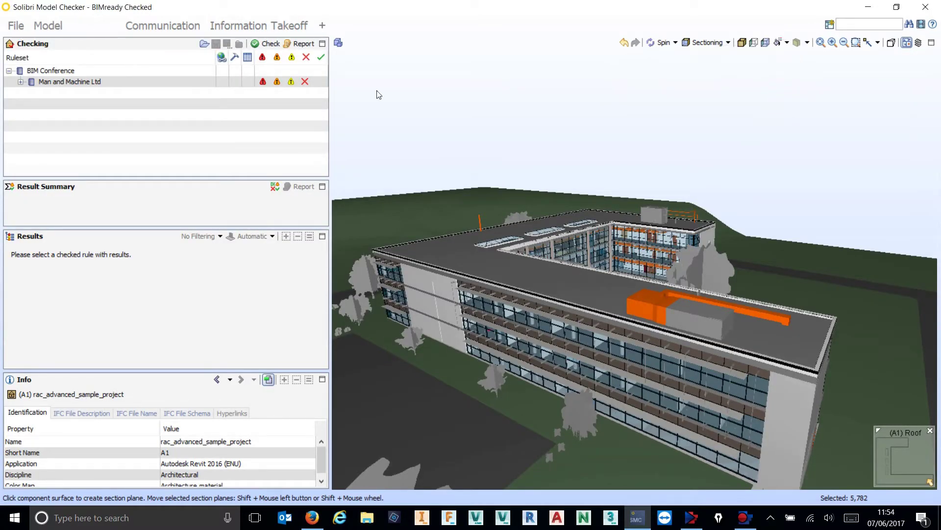
pyautogui.click(60, 74)
pyautogui.doubleClick(68, 82)
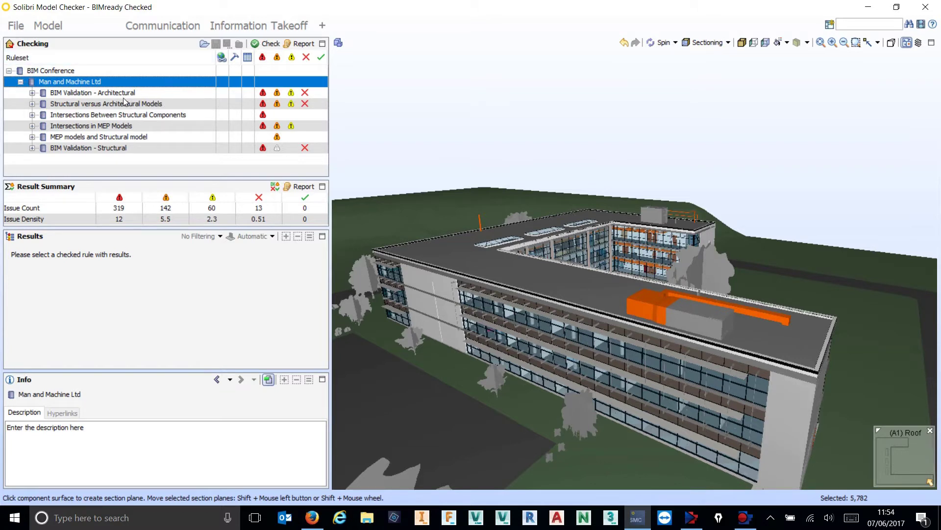
pyautogui.click(304, 94)
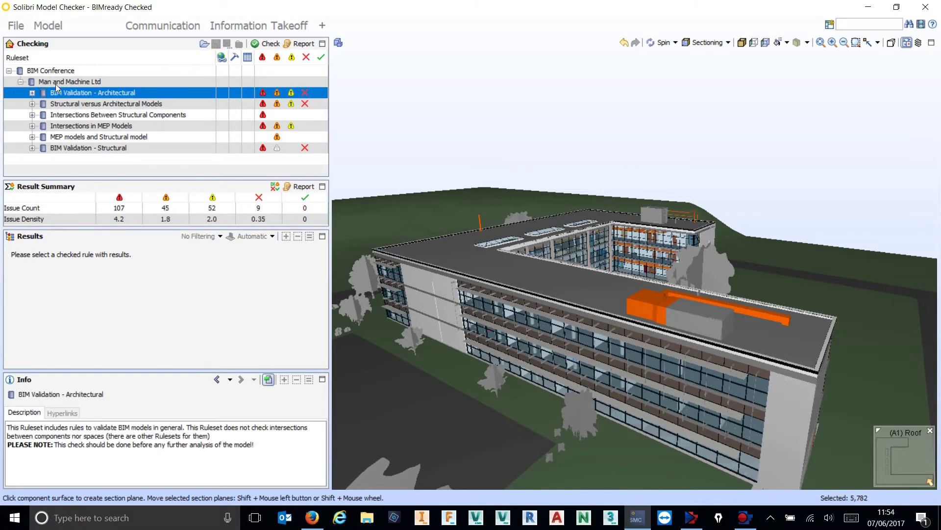
# Collapse the rulesets and switch to the Communication layout listing rule-checking issues
pyautogui.click(20, 82)
pyautogui.click(8, 71)
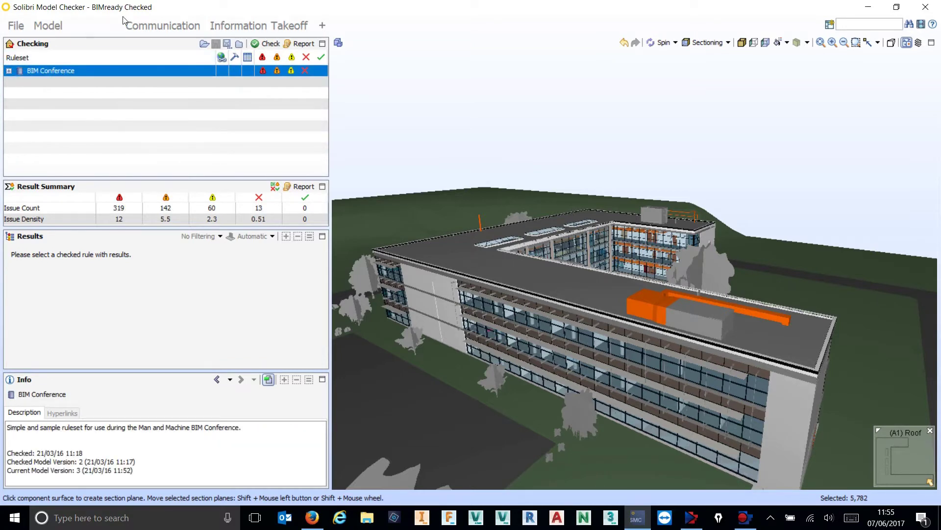
pyautogui.click(164, 26)
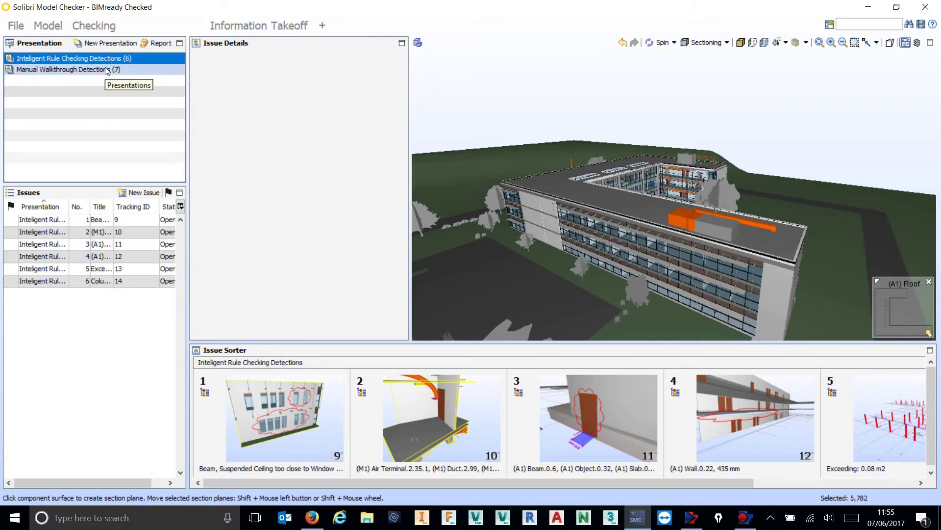
# Step through rule-checking issues 1, 2, 4 and 5, then open issue 6 'Column Components don't touch above'
pyautogui.click(301, 405)
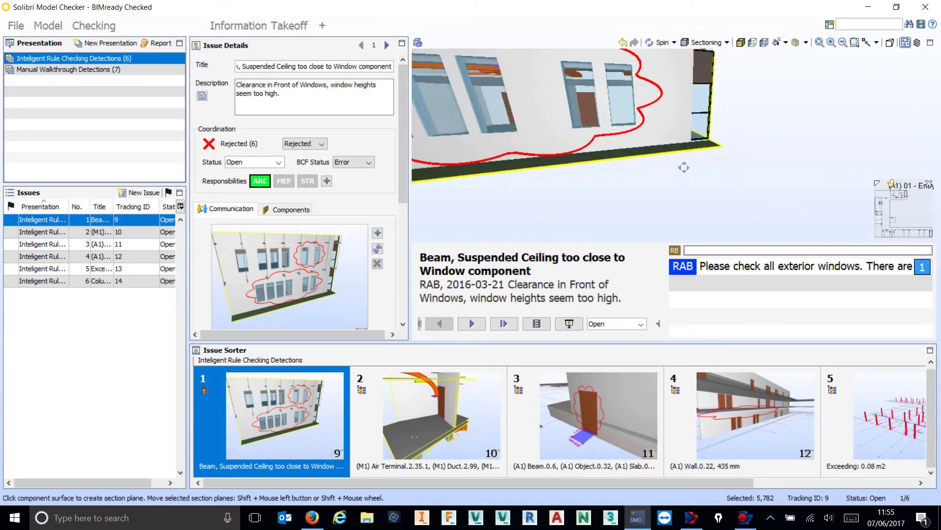
pyautogui.click(401, 464)
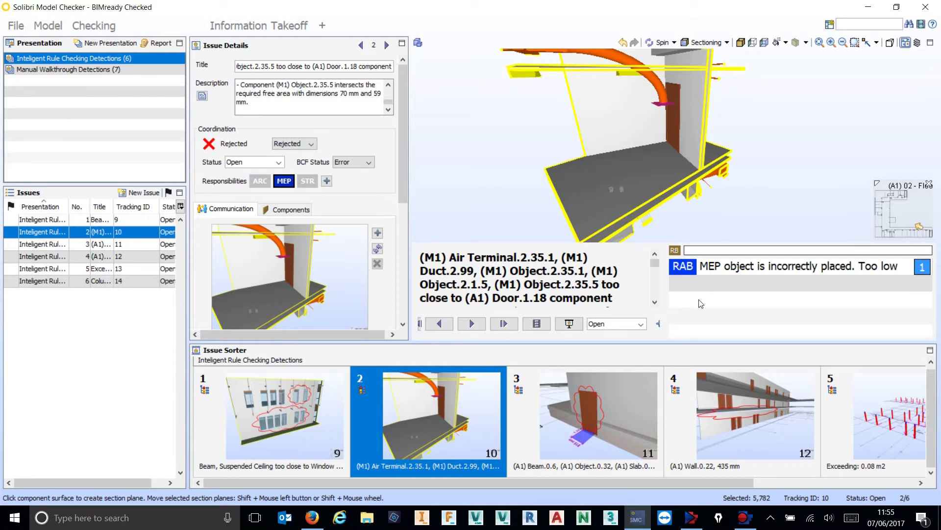
pyautogui.click(749, 416)
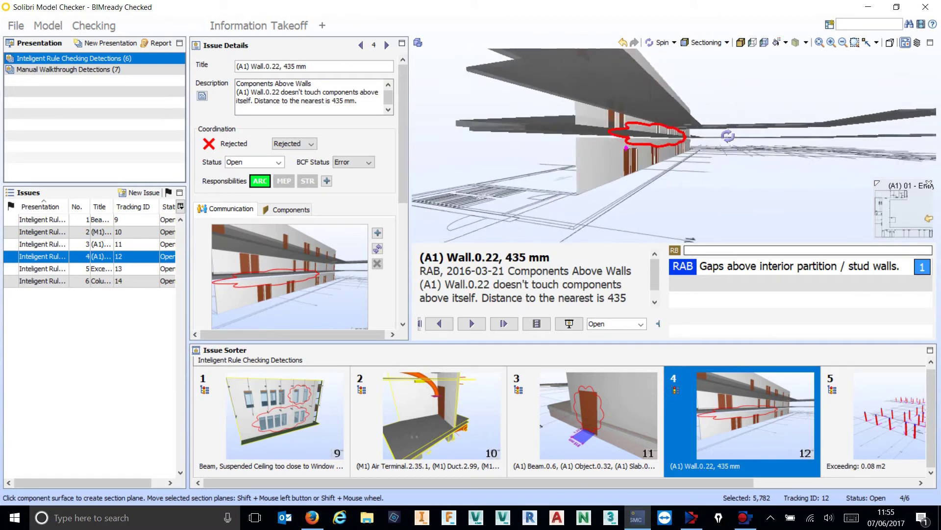
pyautogui.click(877, 428)
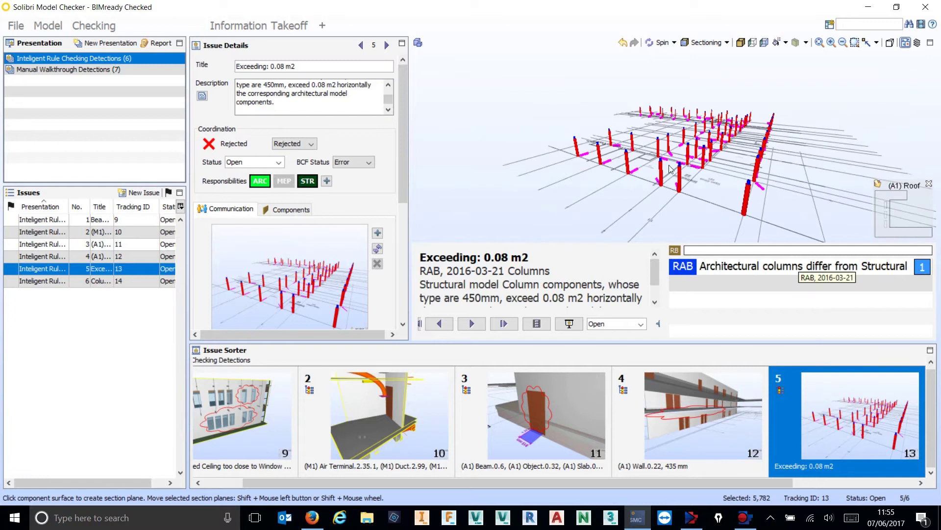
pyautogui.scroll(4, 686, 170)
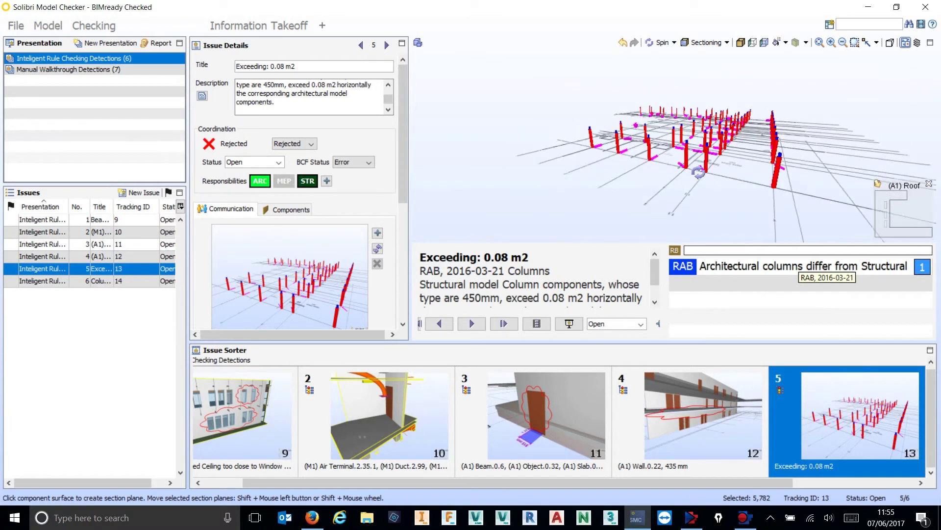
pyautogui.scroll(5, 700, 165)
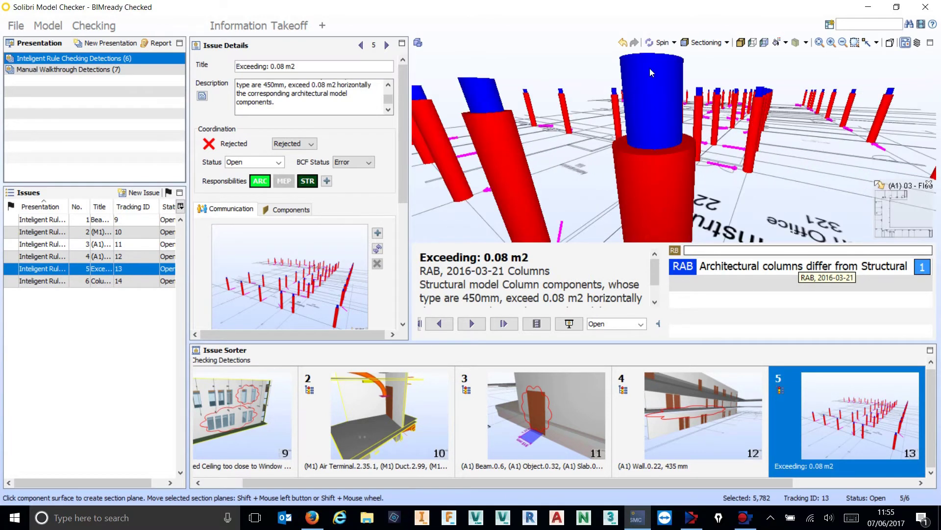
pyautogui.scroll(-5, 662, 166)
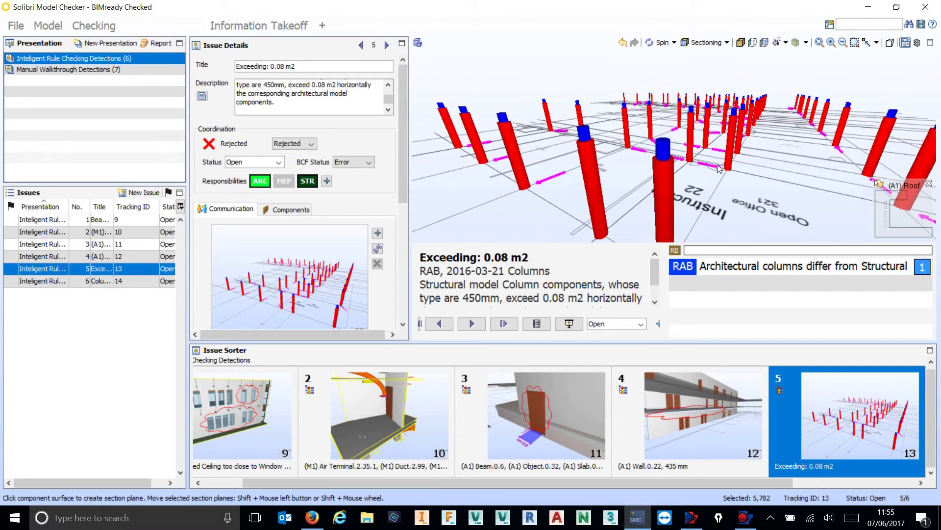
pyautogui.moveTo(773, 483); pyautogui.dragTo(849, 483)
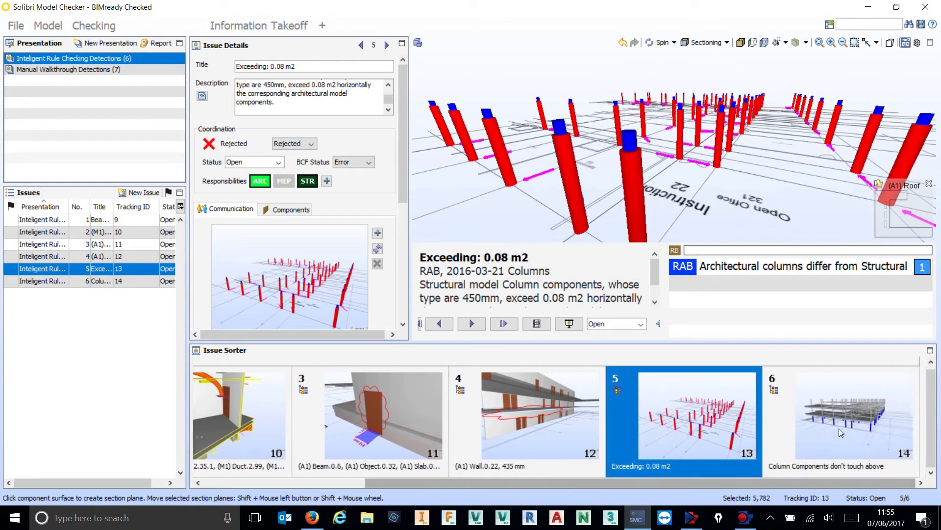
pyautogui.click(834, 416)
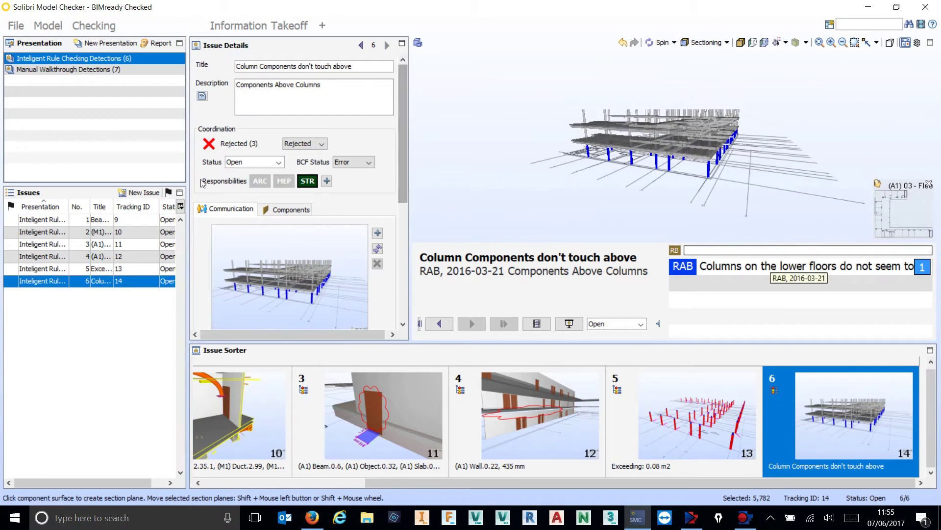
# Open Manual Walkthrough Detections issues 2–7 in turn, then return to Intelligent Rule Checking Detections
pyautogui.click(93, 69)
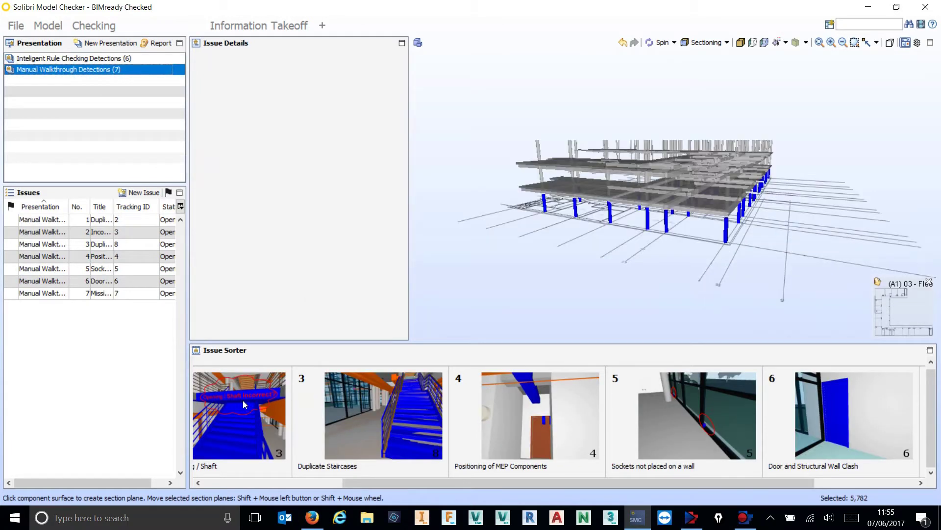
pyautogui.click(243, 400)
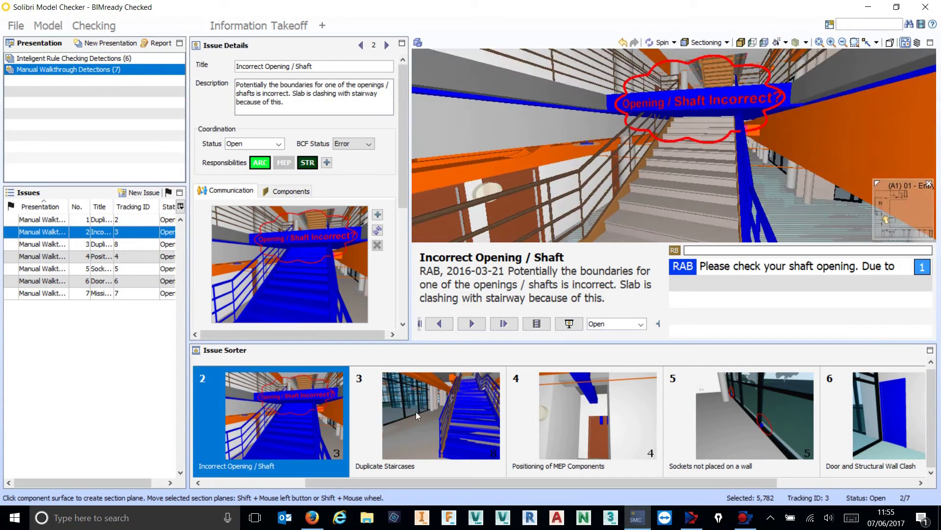
pyautogui.click(415, 411)
pyautogui.click(597, 416)
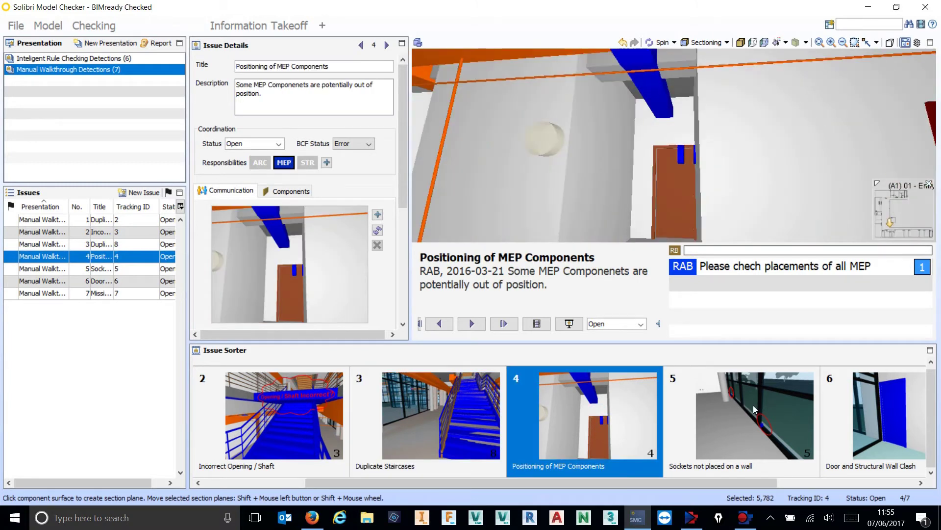
pyautogui.click(753, 405)
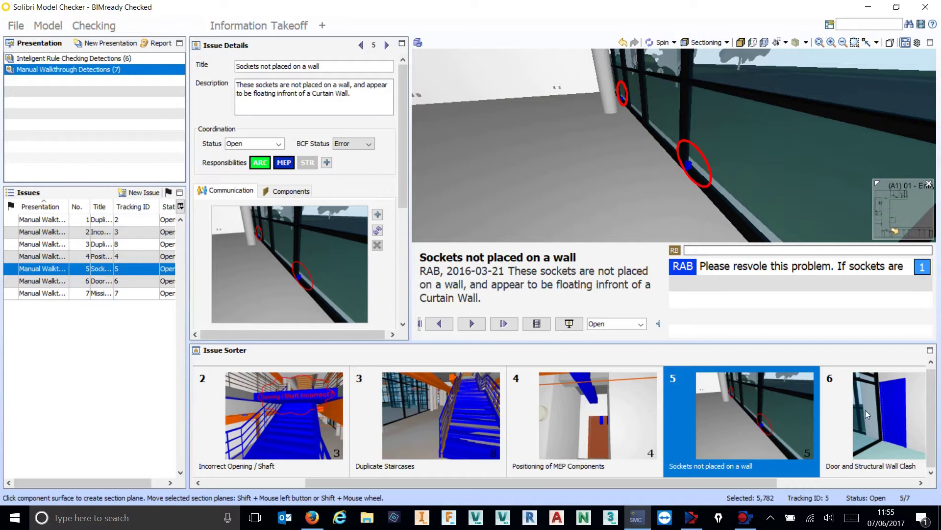
pyautogui.click(870, 408)
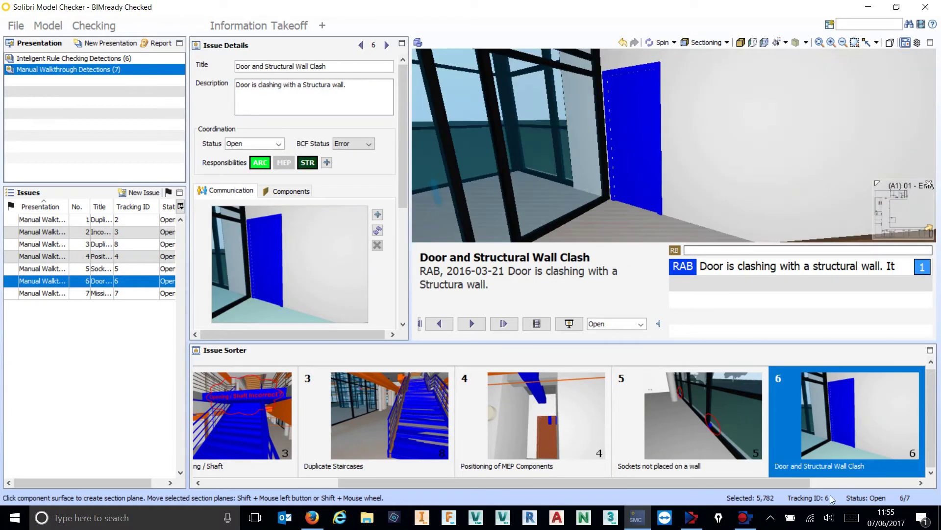
pyautogui.moveTo(787, 485); pyautogui.dragTo(888, 470)
pyautogui.click(872, 431)
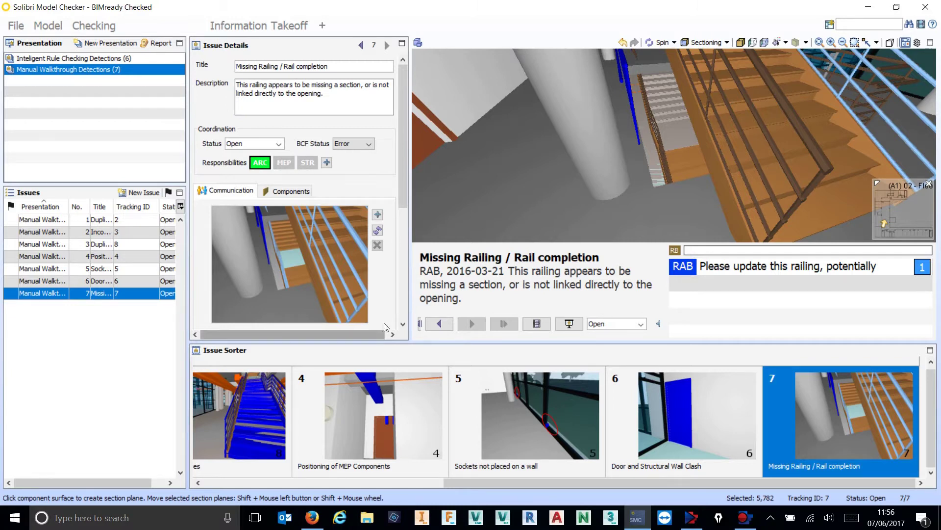
pyautogui.click(88, 59)
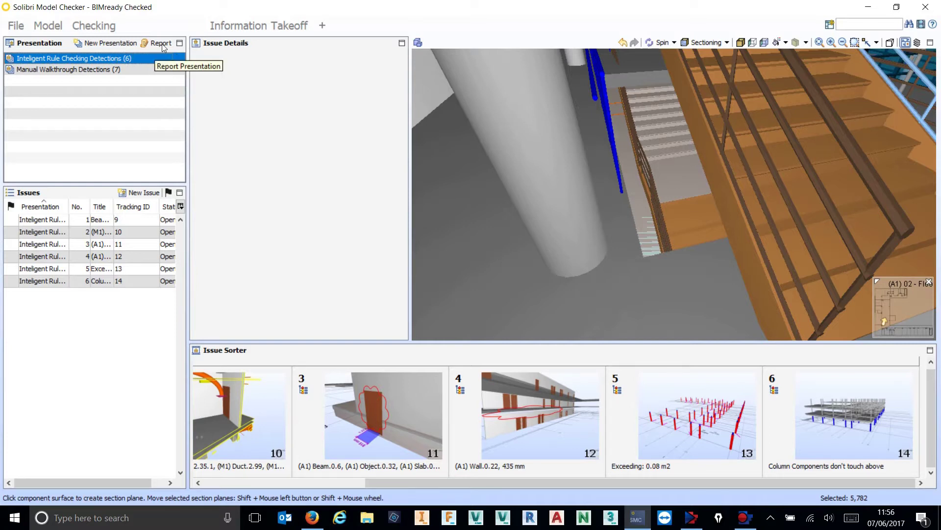
# Start a report of all issues, keeping the BCF format at version 2.0
pyautogui.click(163, 43)
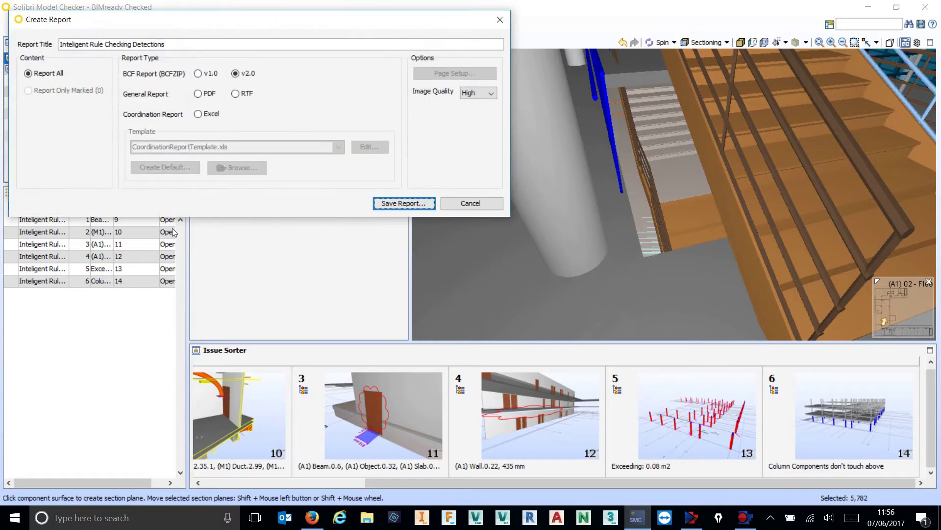
pyautogui.click(393, 91)
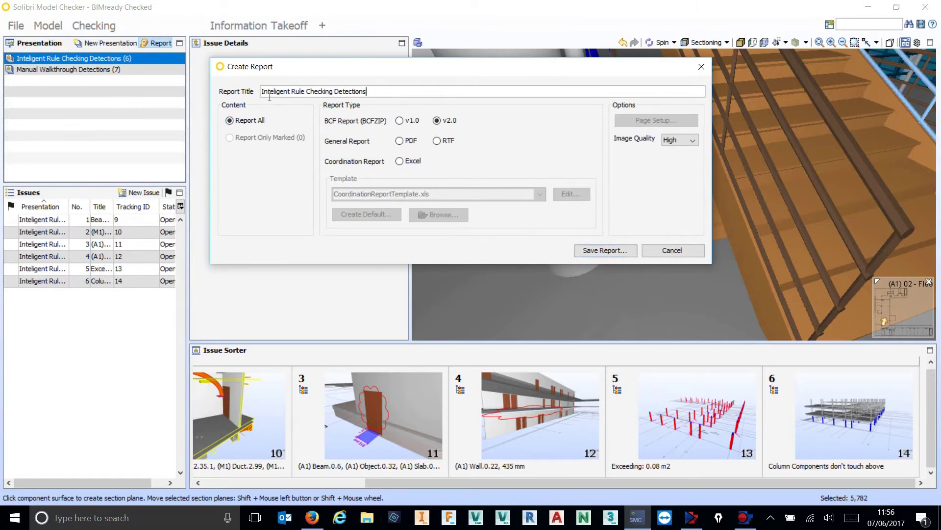
pyautogui.tripleClick(270, 94)
pyautogui.click(421, 93)
pyautogui.click(401, 121)
pyautogui.click(438, 122)
# Save the report as Inteligent Rule Checking Detections.bcfzip on the Desktop
pyautogui.click(619, 249)
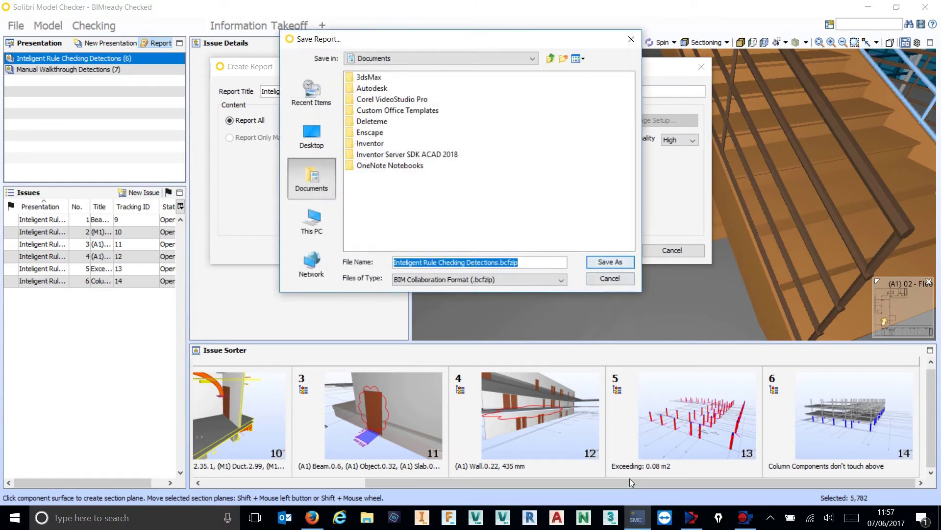
pyautogui.click(311, 133)
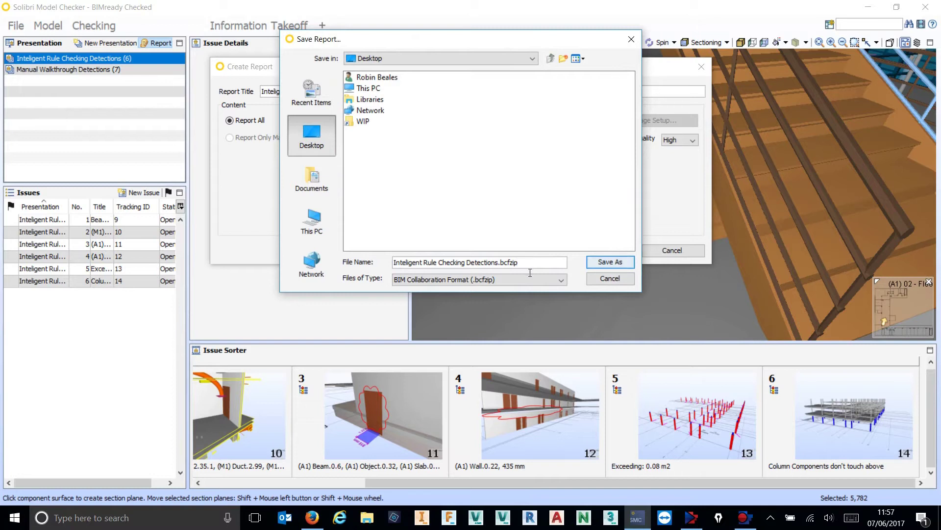
pyautogui.click(617, 264)
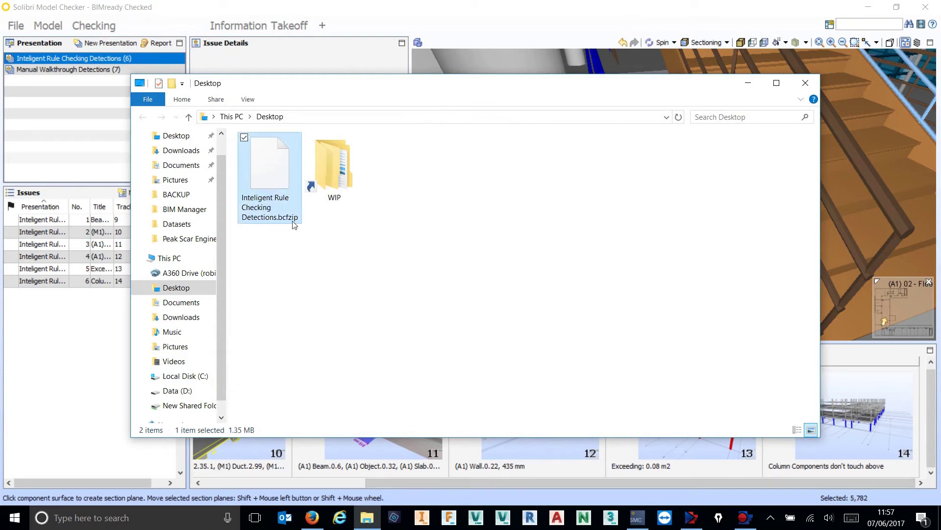
# Open rule-checking issue 2, the air terminal too close to Door.1.18, and inspect its components
pyautogui.click(805, 82)
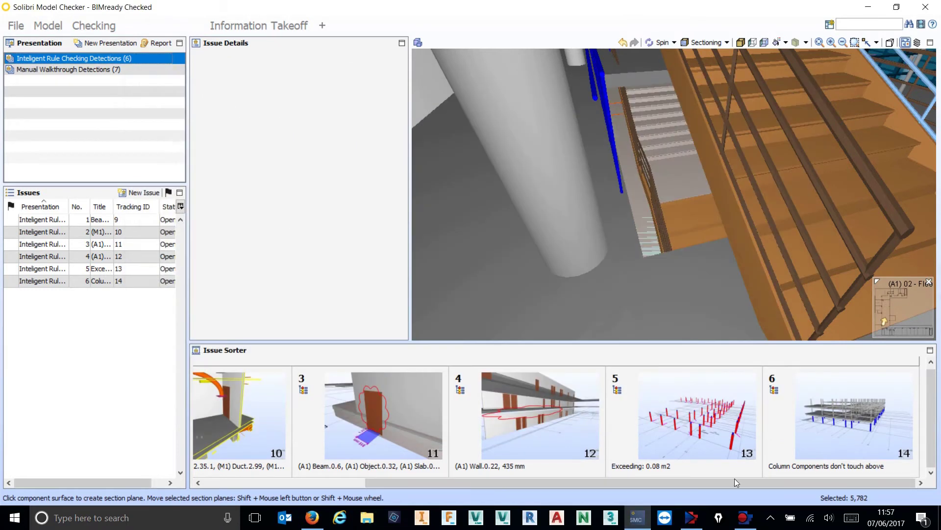
pyautogui.moveTo(697, 484); pyautogui.dragTo(547, 481)
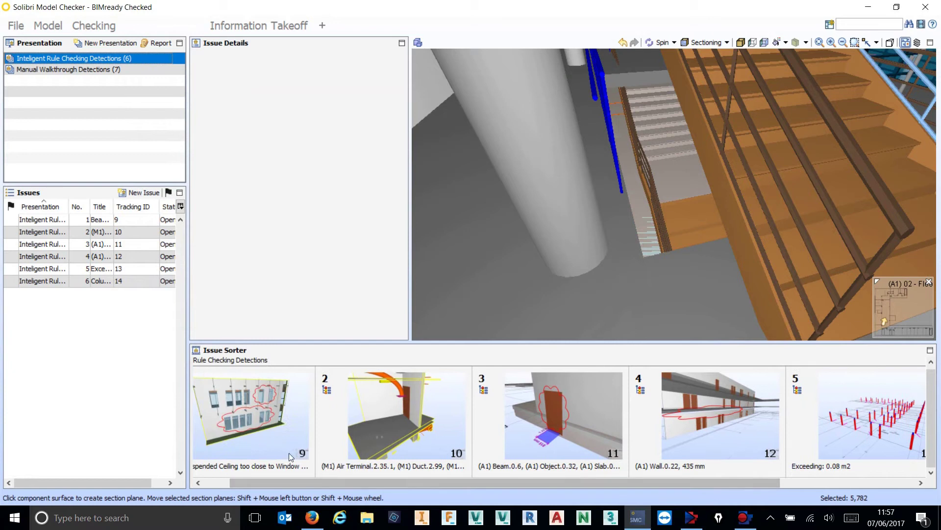
pyautogui.click(407, 410)
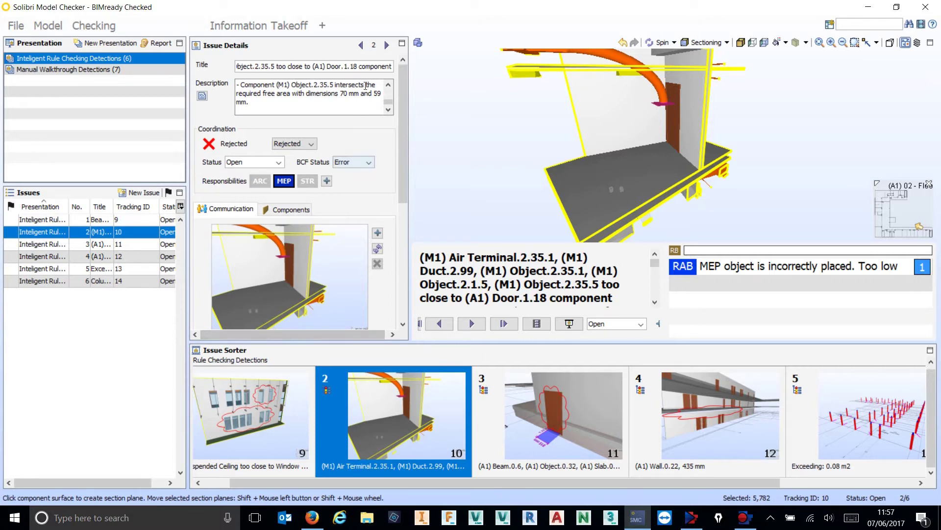
pyautogui.click(275, 112)
pyautogui.moveTo(275, 112); pyautogui.dragTo(393, 66)
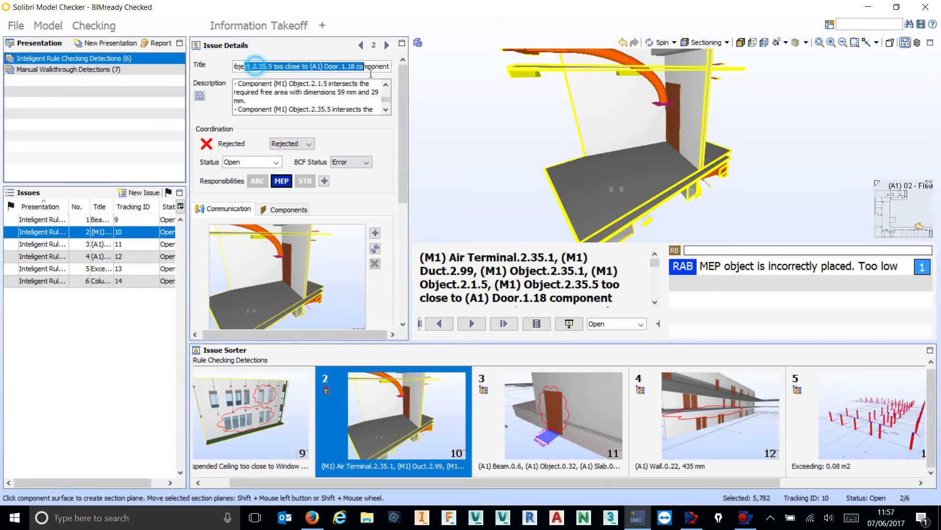
pyautogui.click(283, 210)
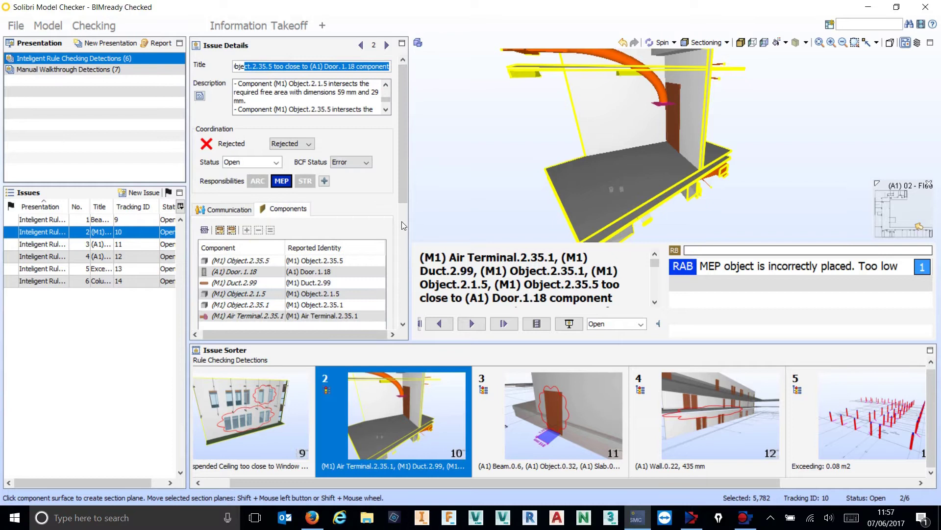
pyautogui.moveTo(402, 221); pyautogui.dragTo(405, 109)
pyautogui.moveTo(473, 120)
pyautogui.mouseDown()
pyautogui.moveTo(635, 135)
pyautogui.moveTo(630, 169)
pyautogui.moveTo(654, 155)
pyautogui.moveTo(647, 160)
pyautogui.moveTo(612, 110)
pyautogui.mouseUp()
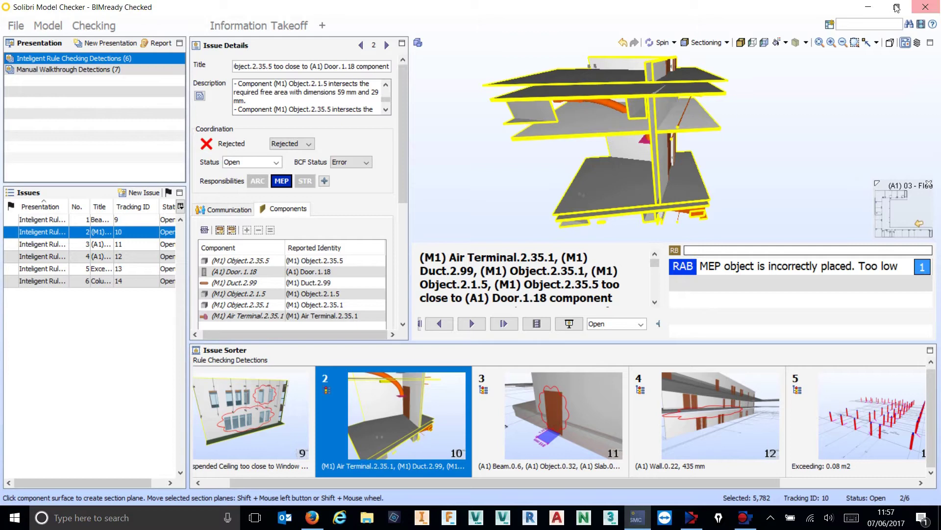
# Check the exported bcfzip's properties on the Desktop, then return to Aconex in Firefox
pyautogui.click(870, 9)
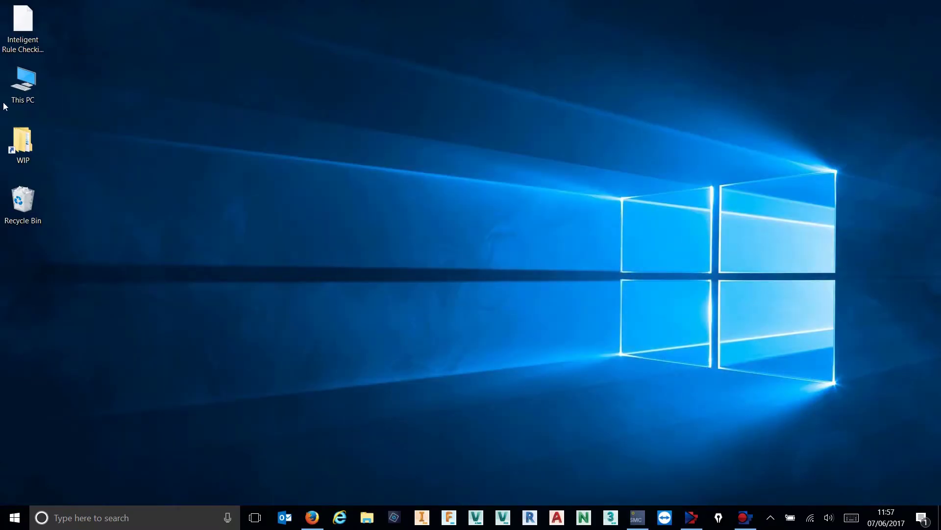
pyautogui.moveTo(22, 22); pyautogui.dragTo(255, 218)
pyautogui.rightClick(266, 212)
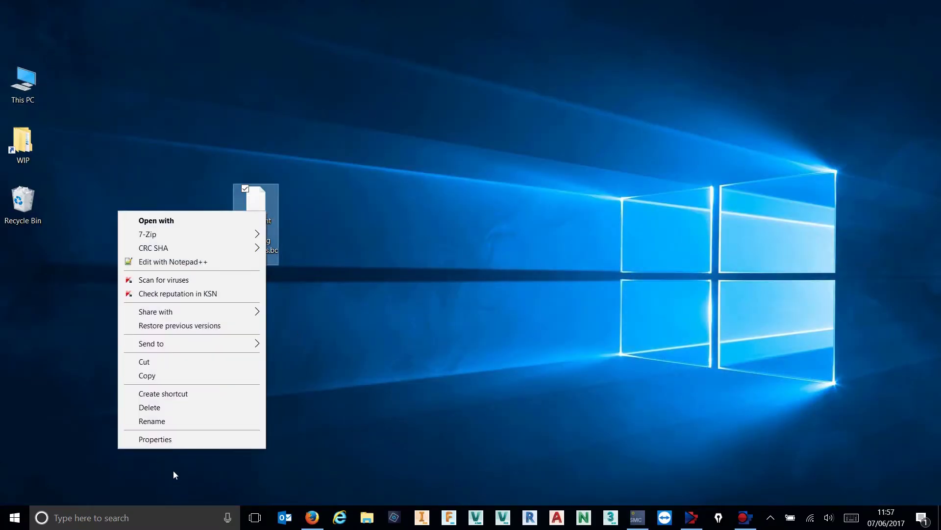
pyautogui.click(167, 439)
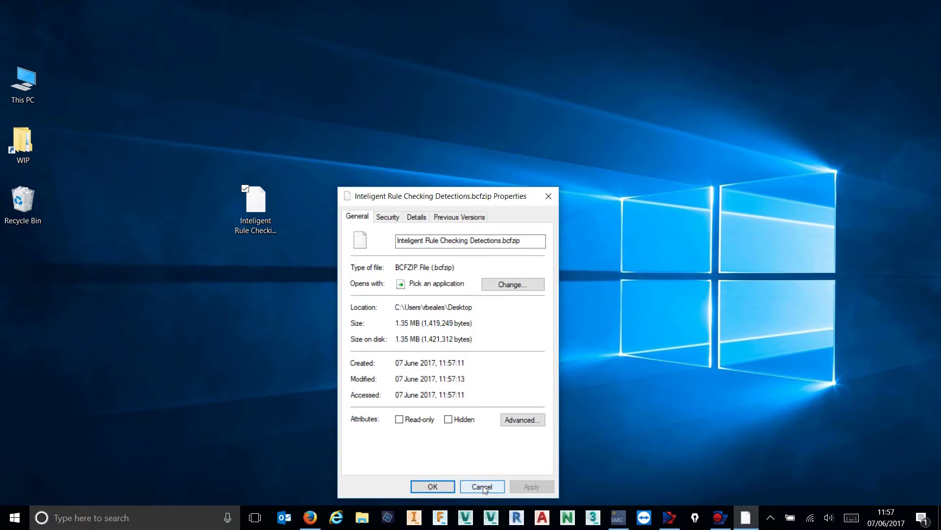
pyautogui.click(483, 486)
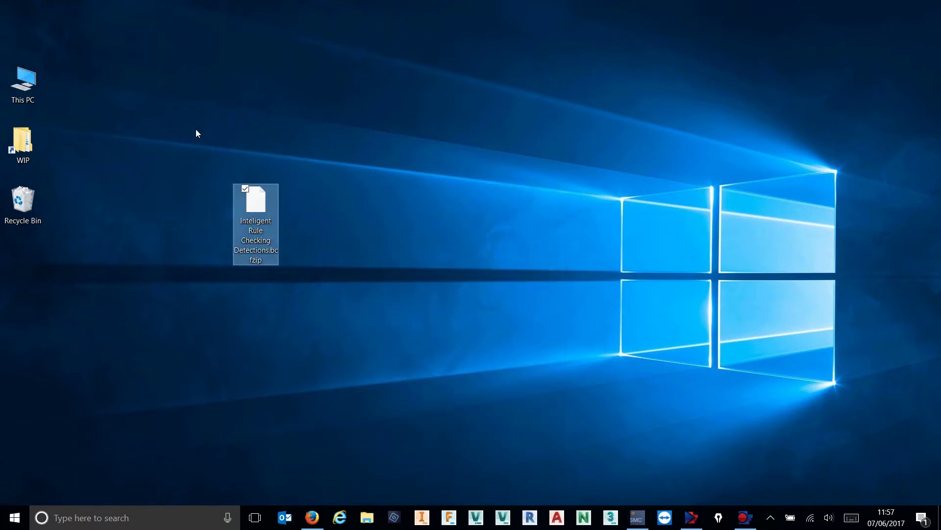
pyautogui.click(204, 144)
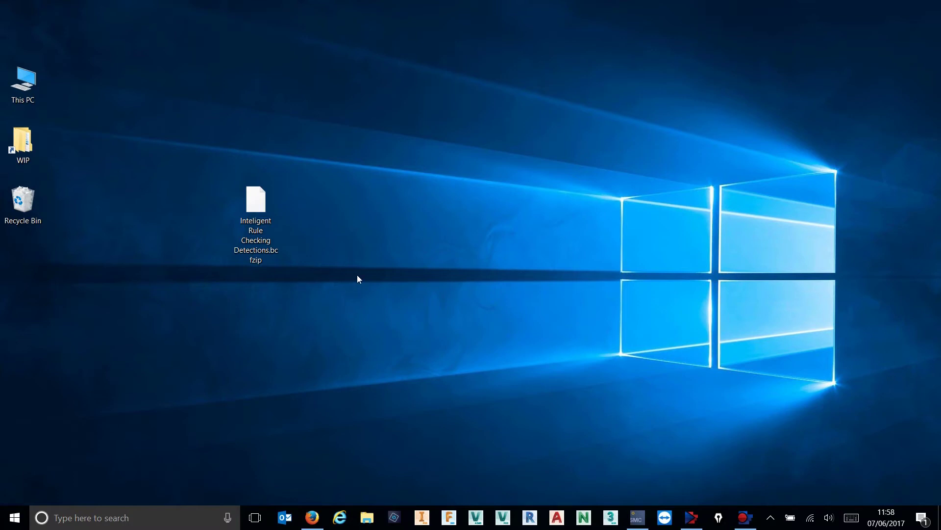
pyautogui.click(256, 206)
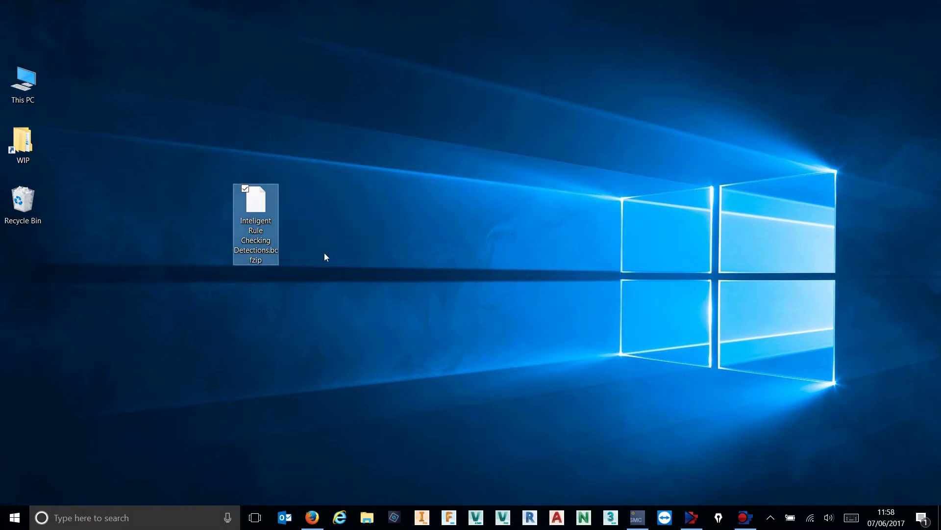
pyautogui.click(314, 519)
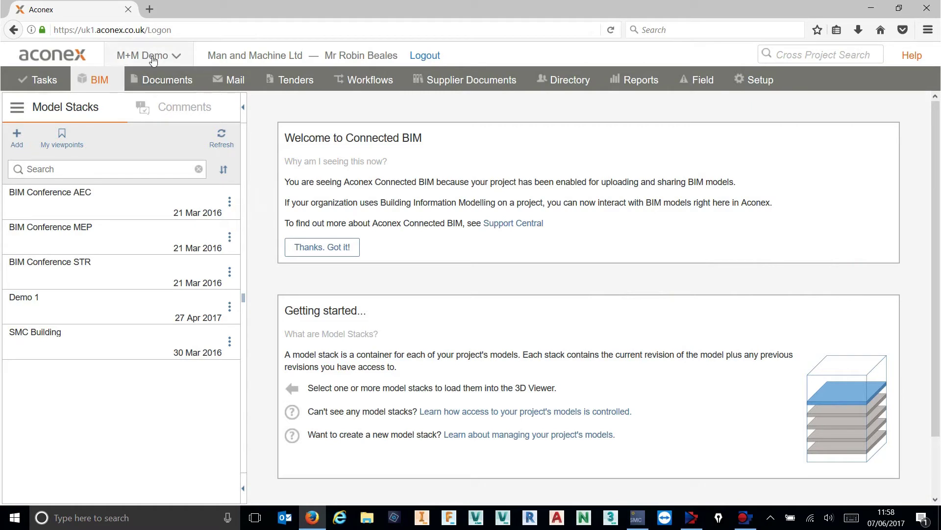
# Open and close the BIM tab's dropdown options
pyautogui.click(121, 82)
pyautogui.click(118, 81)
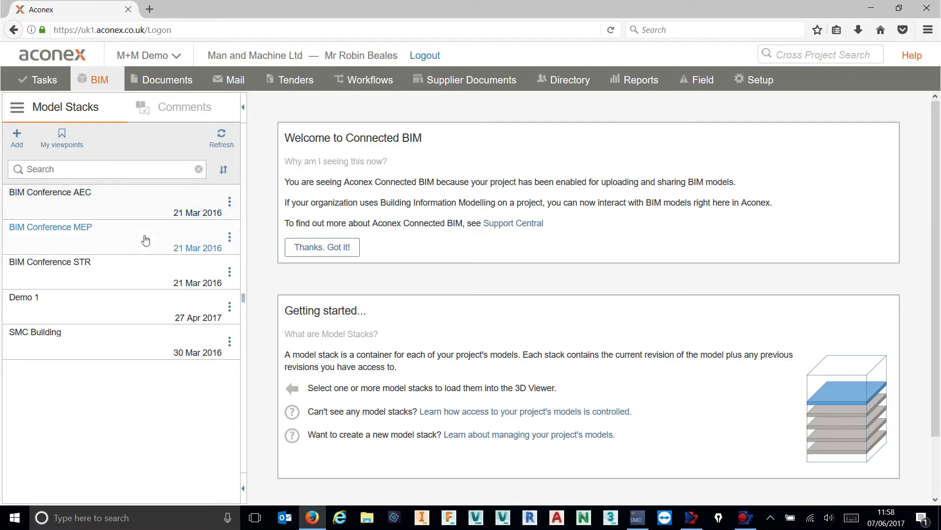
# Open the Document Register and search to list all project documents
pyautogui.moveTo(192, 87)
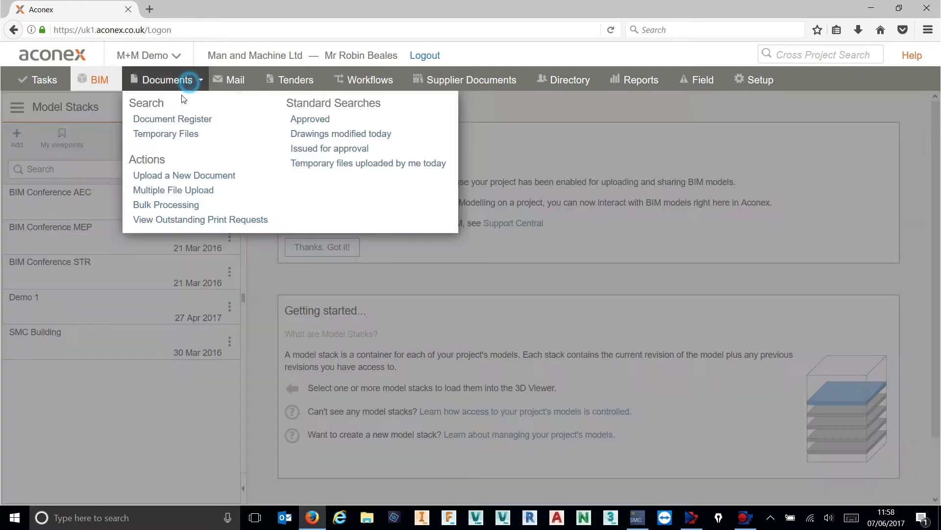
pyautogui.click(178, 120)
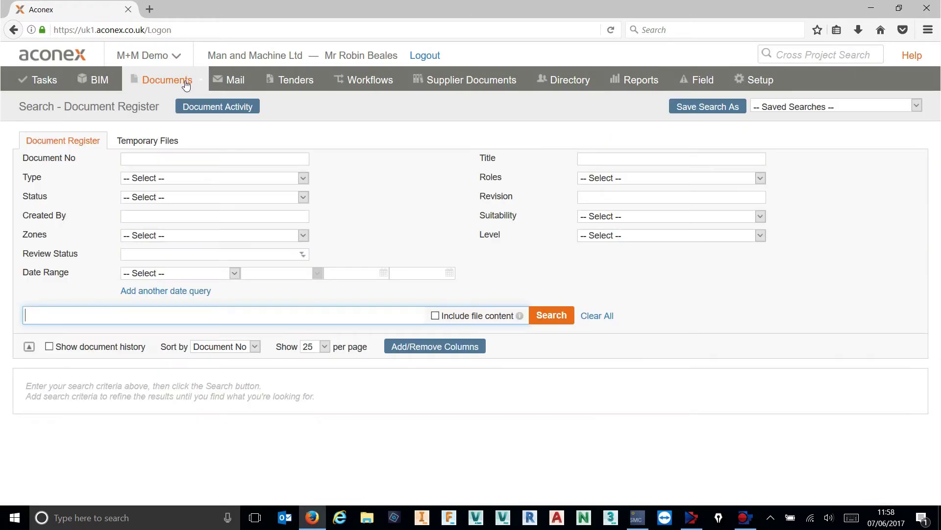
pyautogui.click(554, 320)
# Select model documents D3D-000007, D3D-000008 and D3D-000009 and open the Tools menu
pyautogui.scroll(-4, 349, 268)
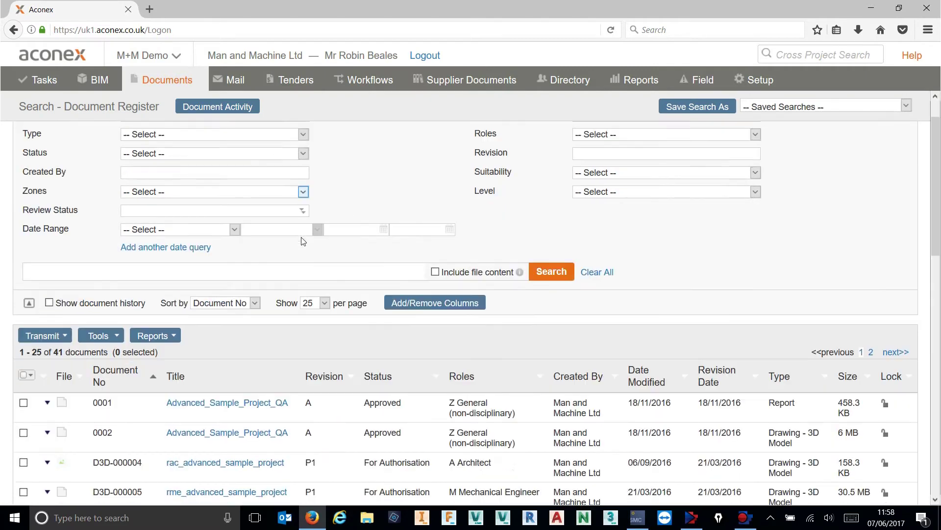
pyautogui.scroll(-1, 343, 240)
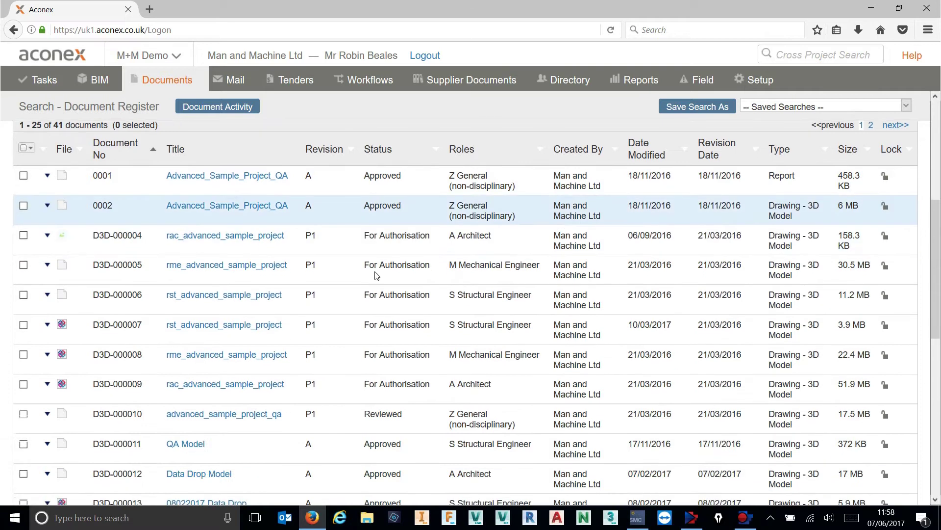
pyautogui.click(24, 324)
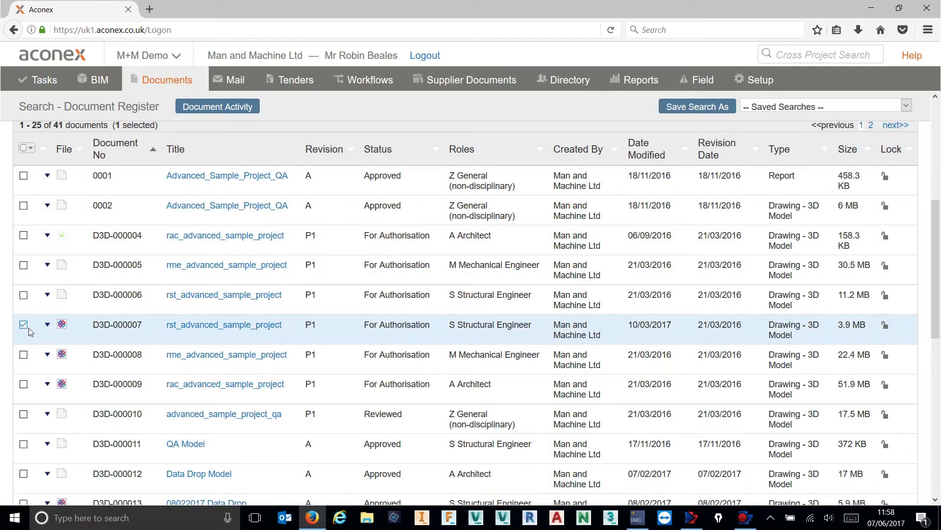
pyautogui.scroll(3, 42, 331)
pyautogui.click(112, 313)
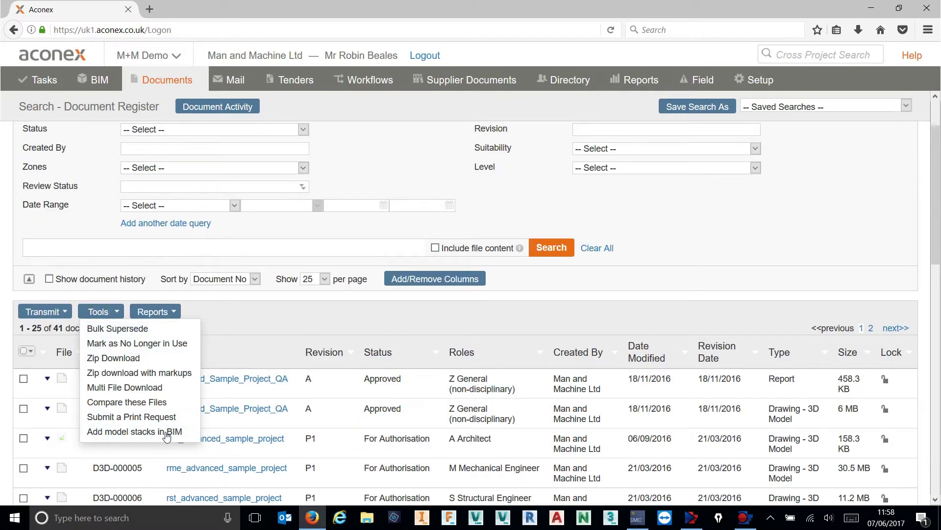
pyautogui.scroll(-3, 166, 434)
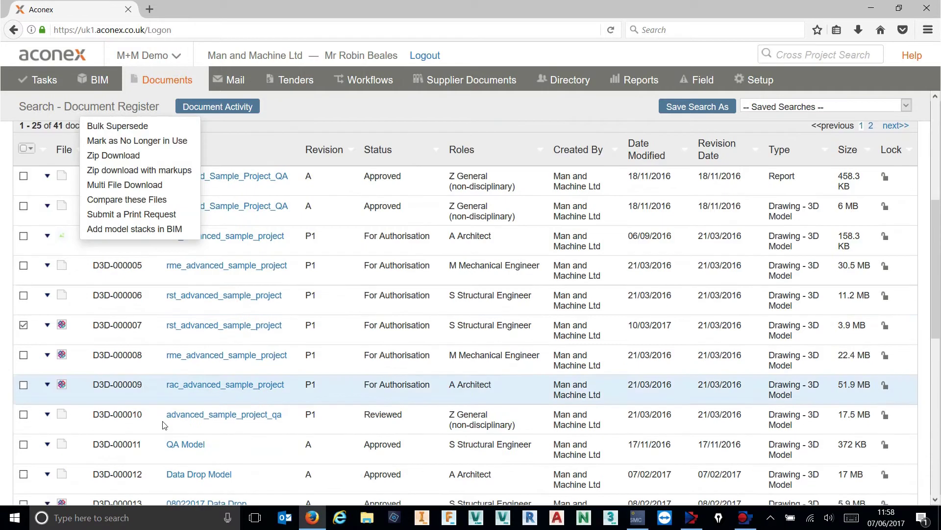
pyautogui.click(27, 388)
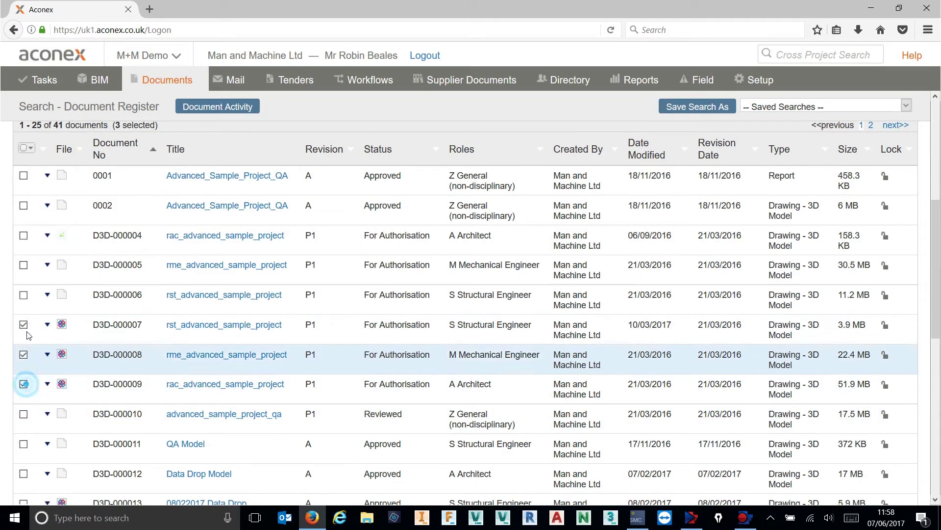
pyautogui.scroll(3, 73, 344)
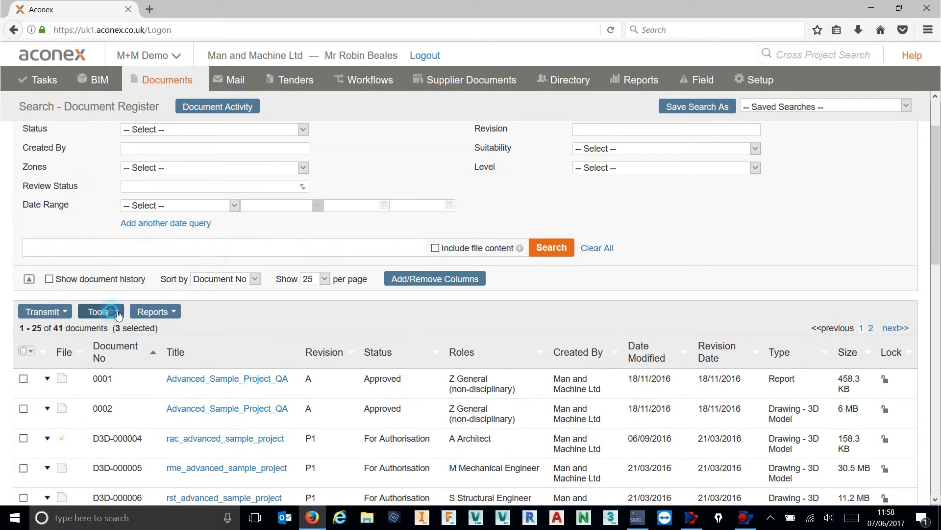
pyautogui.click(101, 312)
pyautogui.click(146, 375)
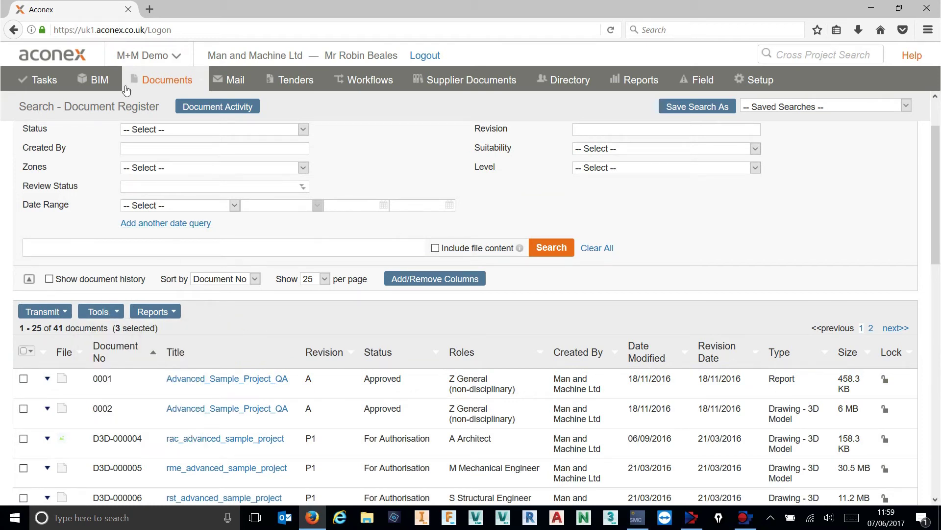
# Review the BIM Conference AEC stack's settings on the model stacks page, then load it into the viewer
pyautogui.moveTo(93, 81)
pyautogui.click(96, 118)
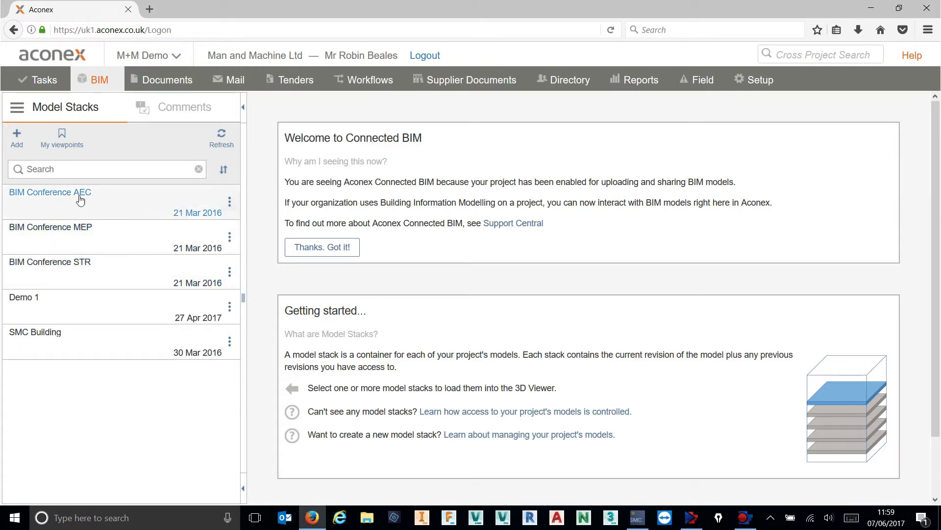
pyautogui.click(230, 201)
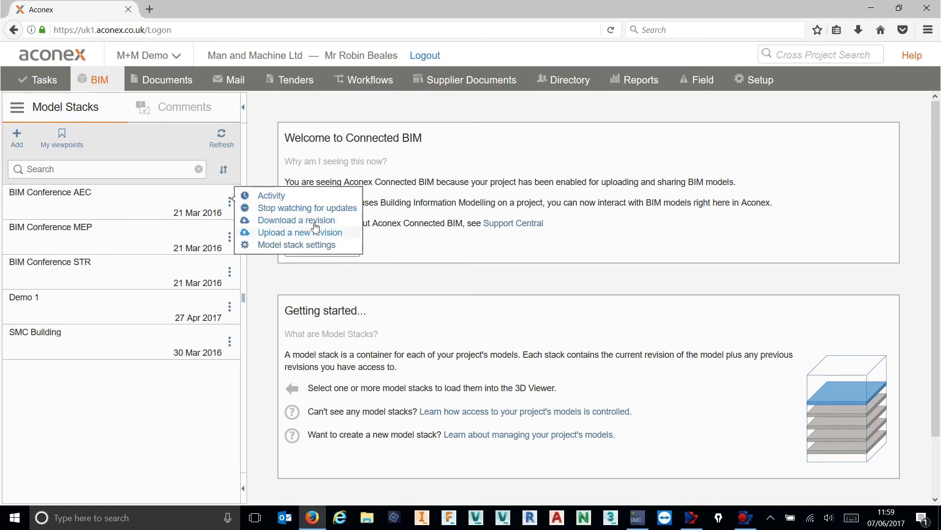
pyautogui.click(329, 247)
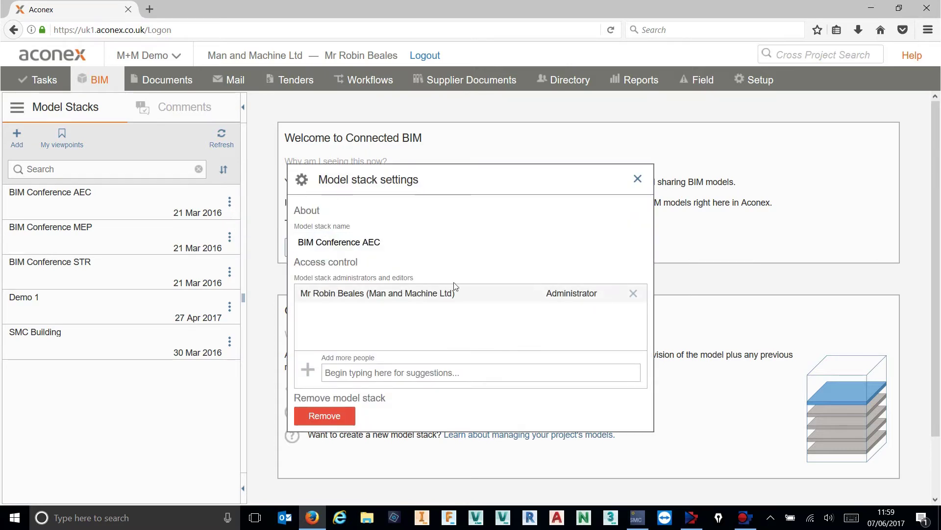
pyautogui.click(639, 180)
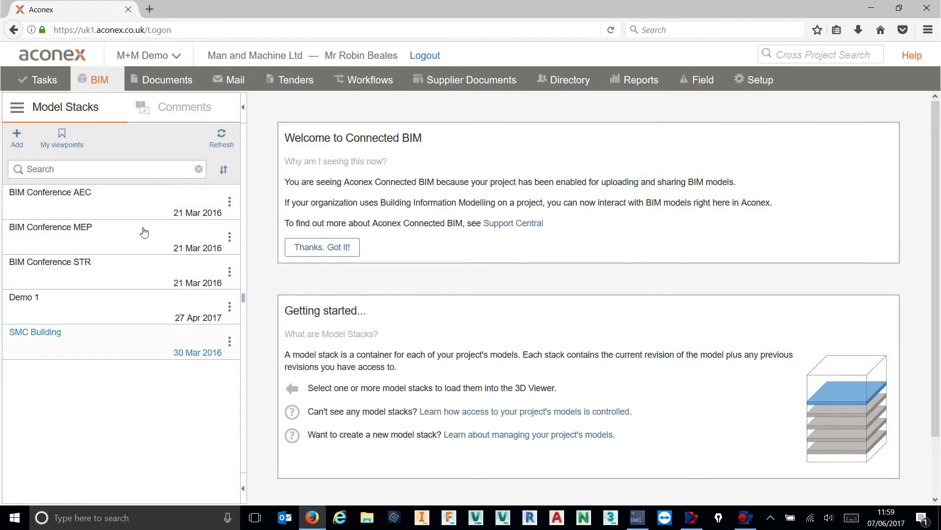
pyautogui.click(133, 199)
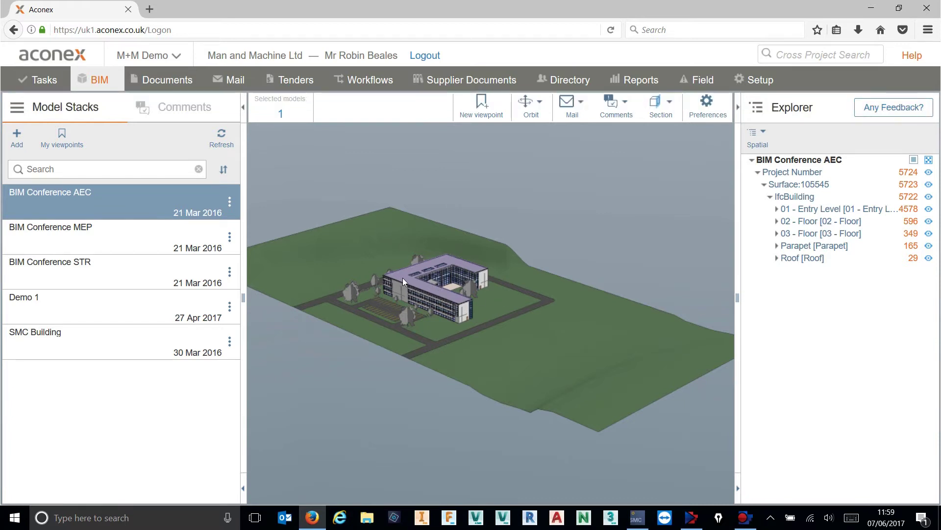
# Add the BIM Conference MEP and STR models to the viewer alongside AEC
pyautogui.moveTo(397, 276)
pyautogui.mouseDown()
pyautogui.moveTo(488, 276)
pyautogui.moveTo(625, 309)
pyautogui.moveTo(428, 289)
pyautogui.mouseUp()
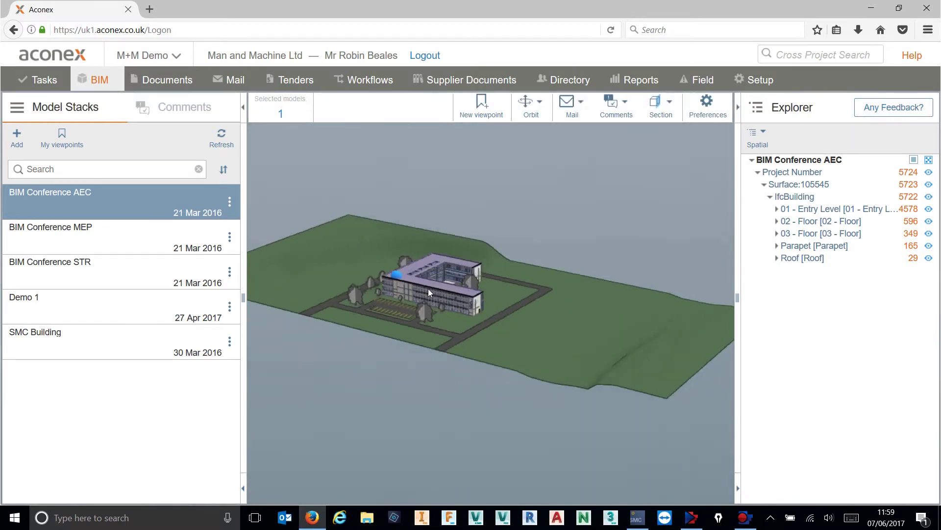
pyautogui.click(149, 225)
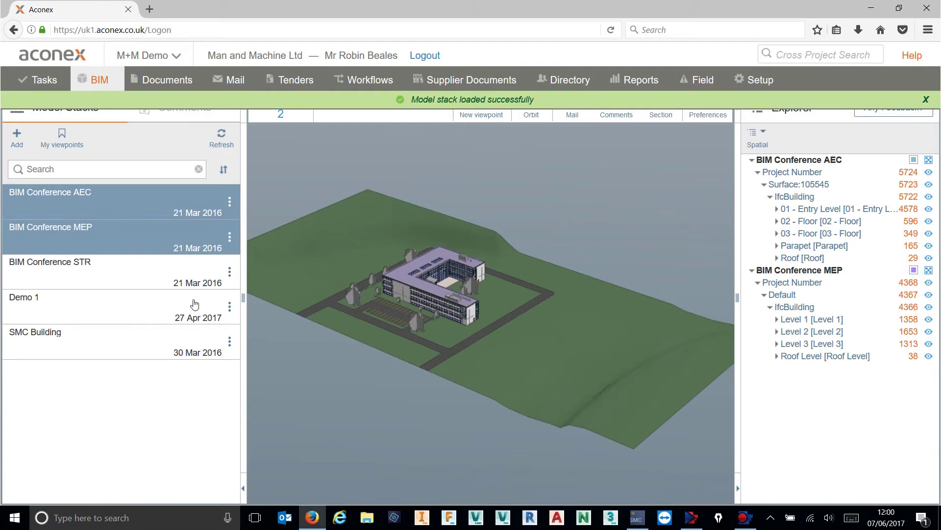
pyautogui.click(147, 269)
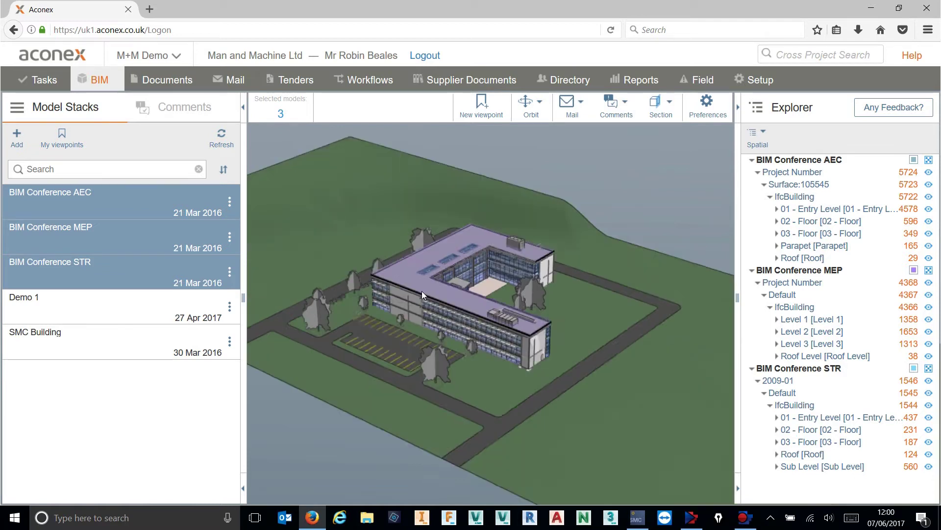
pyautogui.scroll(5, 422, 290)
pyautogui.scroll(-2, 429, 333)
pyautogui.scroll(2, 440, 319)
pyautogui.moveTo(566, 319); pyautogui.dragTo(378, 328)
pyautogui.scroll(8, 378, 328)
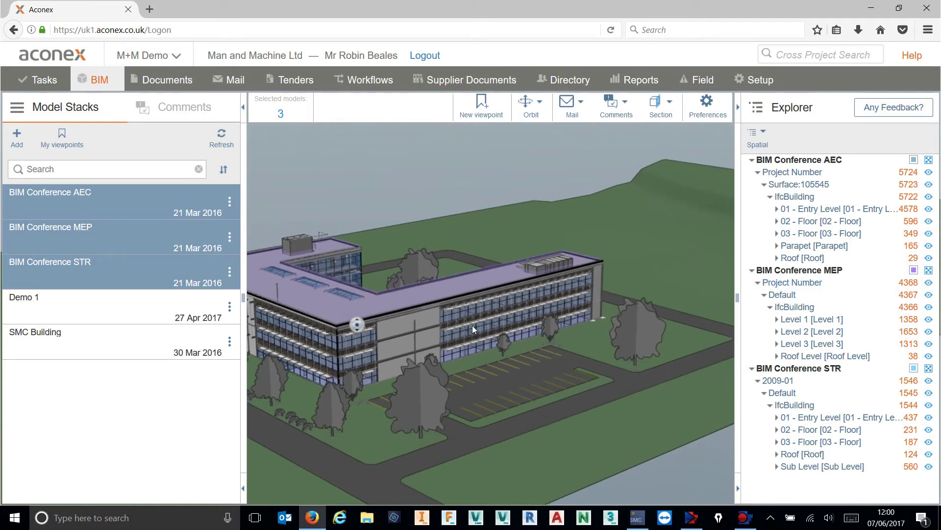
pyautogui.scroll(-10, 434, 296)
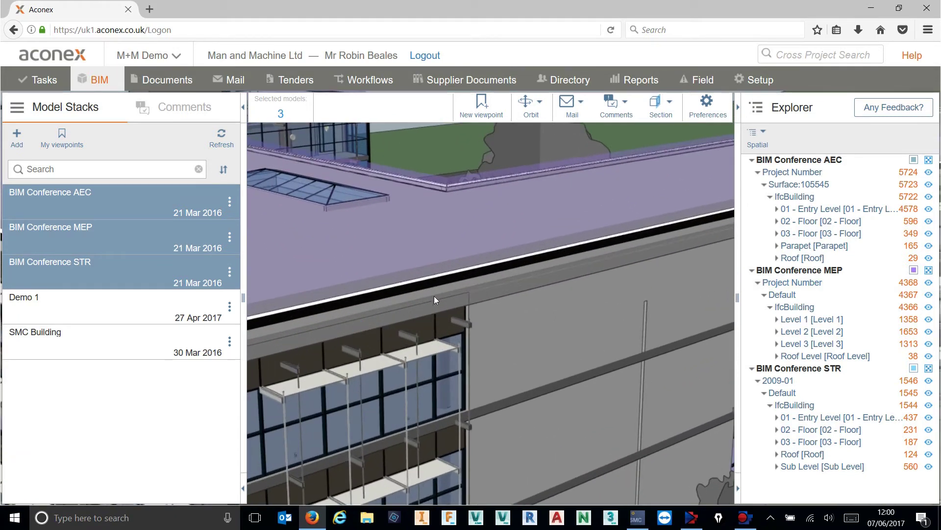
pyautogui.moveTo(393, 351)
pyautogui.mouseDown()
pyautogui.moveTo(476, 322)
pyautogui.moveTo(464, 311)
pyautogui.moveTo(525, 322)
pyautogui.moveTo(428, 314)
pyautogui.moveTo(457, 274)
pyautogui.moveTo(446, 314)
pyautogui.moveTo(363, 287)
pyautogui.moveTo(352, 313)
pyautogui.moveTo(427, 296)
pyautogui.moveTo(333, 283)
pyautogui.moveTo(407, 295)
pyautogui.moveTo(472, 289)
pyautogui.moveTo(375, 288)
pyautogui.moveTo(476, 297)
pyautogui.moveTo(456, 305)
pyautogui.mouseUp()
pyautogui.scroll(-2, 428, 314)
pyautogui.scroll(-5, 456, 305)
pyautogui.scroll(5, 466, 345)
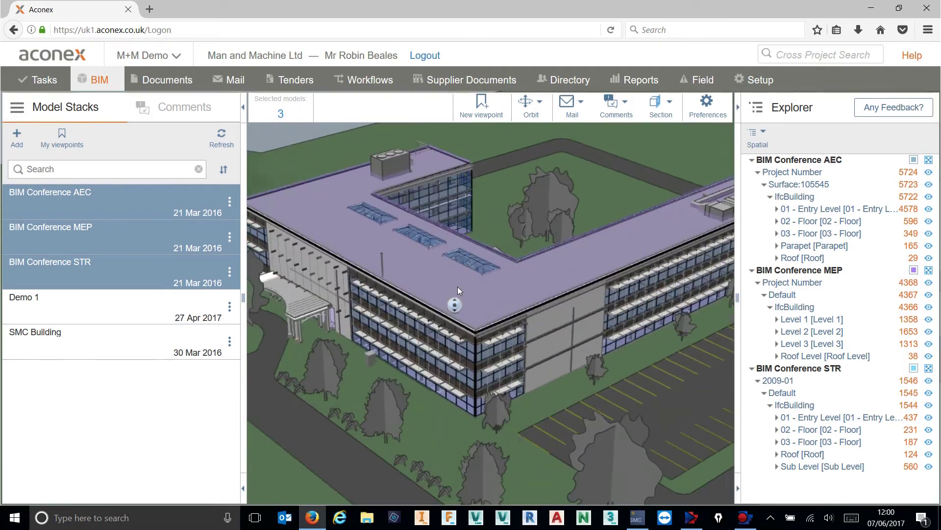
pyautogui.scroll(-2, 457, 286)
pyautogui.scroll(3, 471, 317)
pyautogui.scroll(-5, 456, 314)
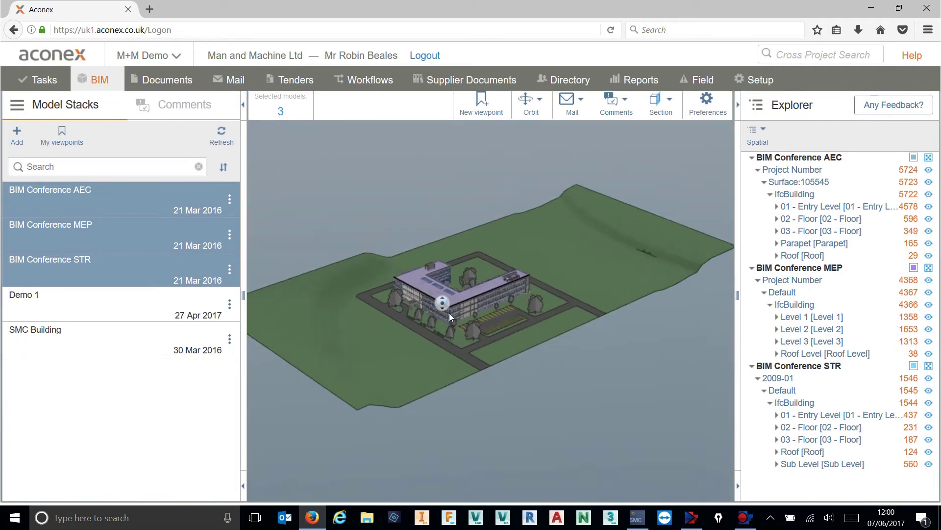
pyautogui.scroll(5, 450, 309)
pyautogui.scroll(-4, 451, 307)
pyautogui.scroll(4, 451, 308)
pyautogui.scroll(-1, 451, 306)
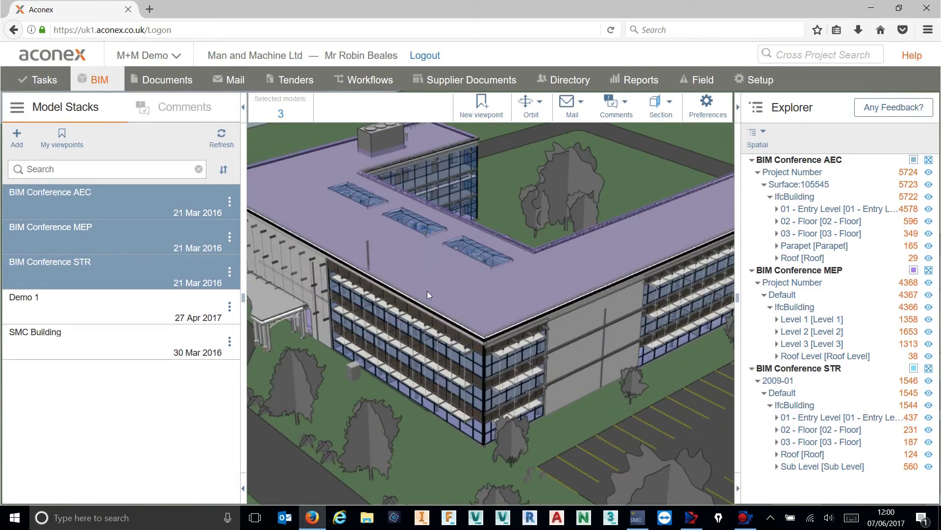
pyautogui.scroll(3, 427, 290)
pyautogui.scroll(-3, 523, 271)
pyautogui.scroll(3, 480, 315)
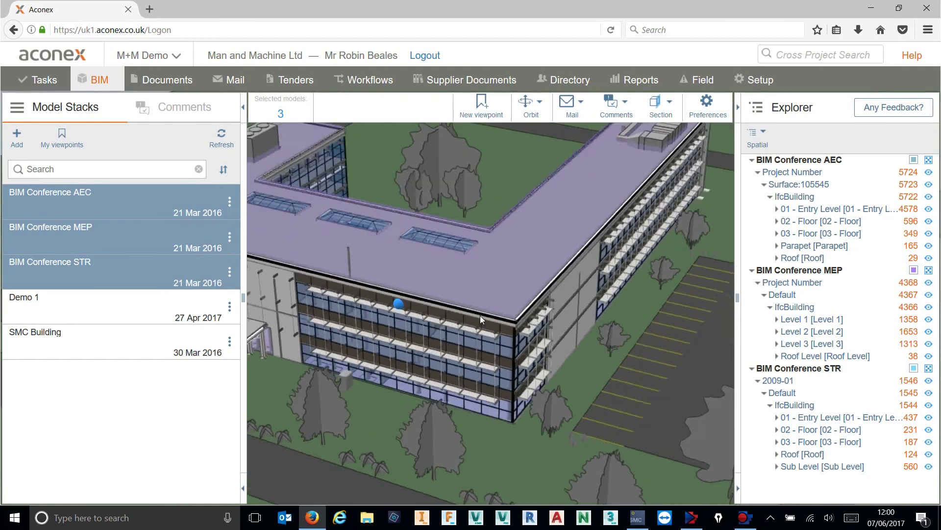
pyautogui.moveTo(481, 316); pyautogui.dragTo(317, 292)
pyautogui.scroll(3, 613, 307)
pyautogui.scroll(-6, 613, 307)
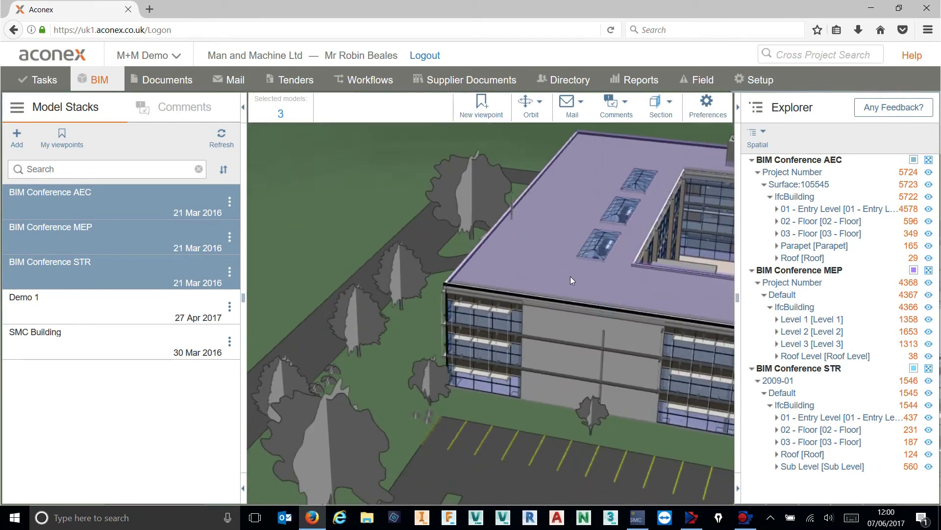
pyautogui.scroll(2, 621, 281)
pyautogui.moveTo(588, 298); pyautogui.dragTo(636, 195)
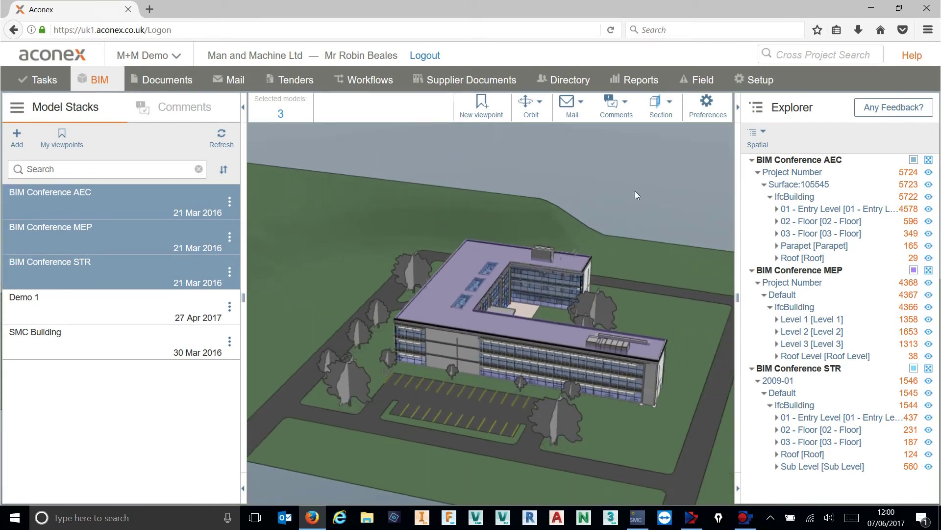
# Place a new section plane on the roof and drag it to cut the roof away
pyautogui.click(660, 104)
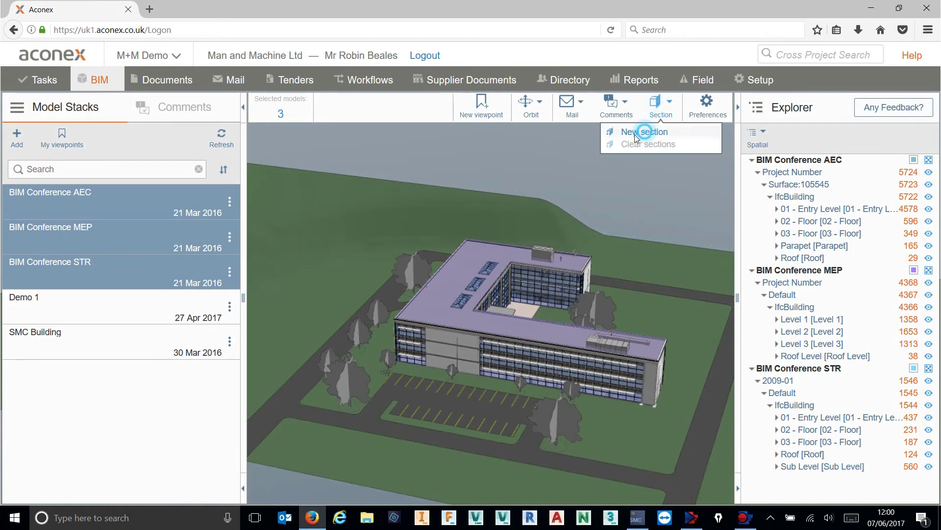
pyautogui.click(642, 131)
pyautogui.click(437, 307)
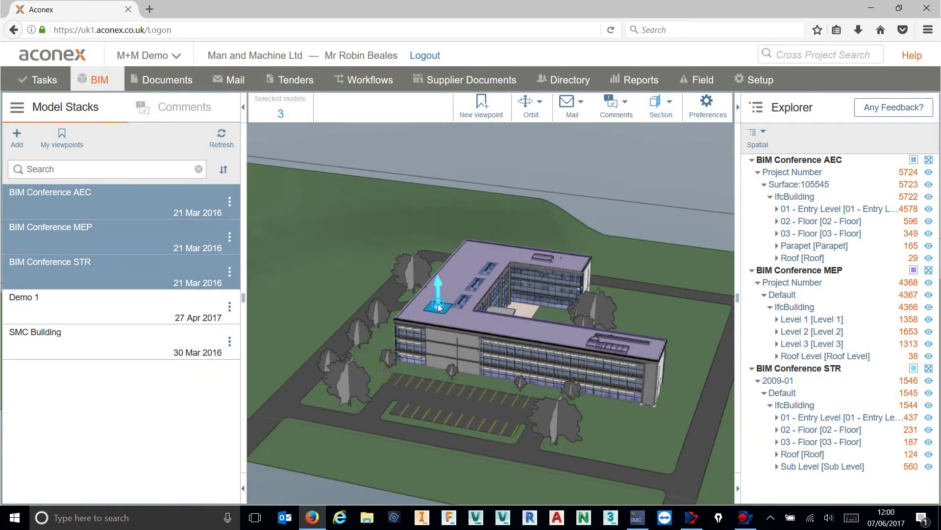
pyautogui.moveTo(437, 304); pyautogui.dragTo(479, 312)
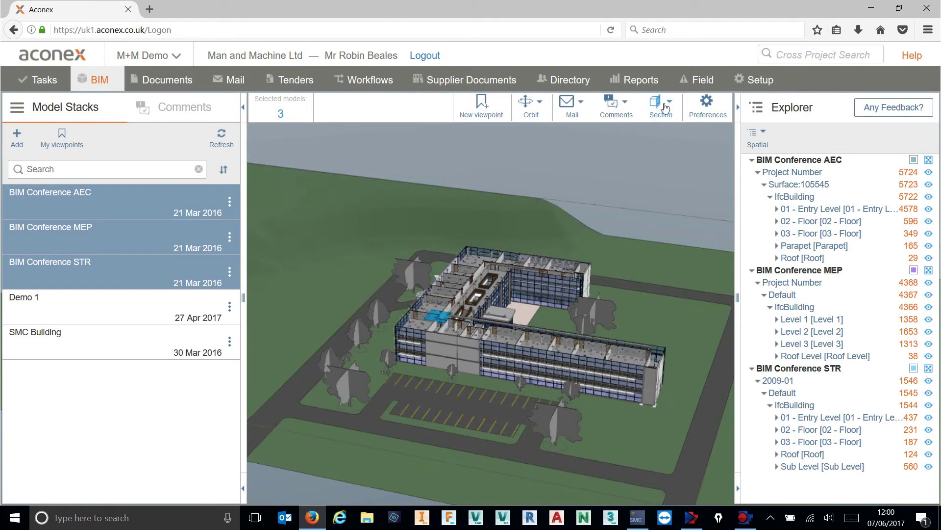
# Add a second section on the facade and drag it to remove the building's right part
pyautogui.click(660, 104)
pyautogui.click(640, 134)
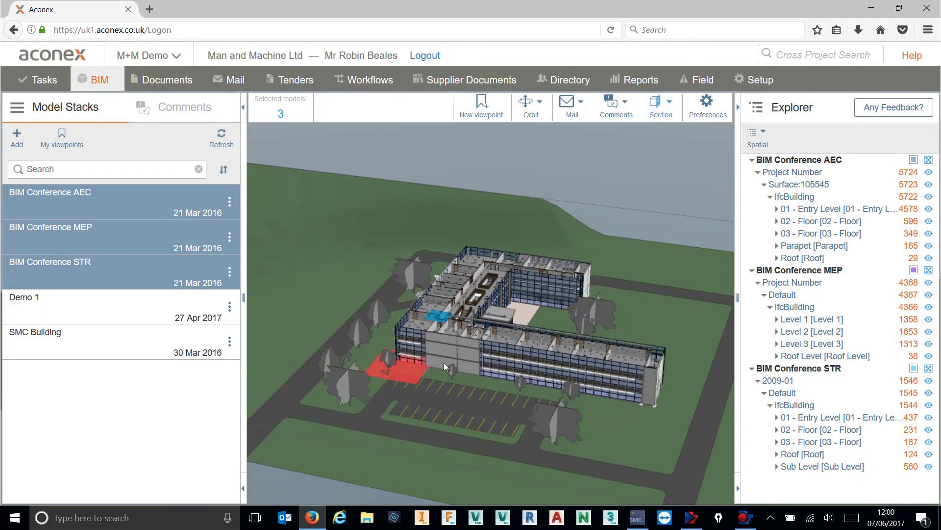
pyautogui.click(448, 348)
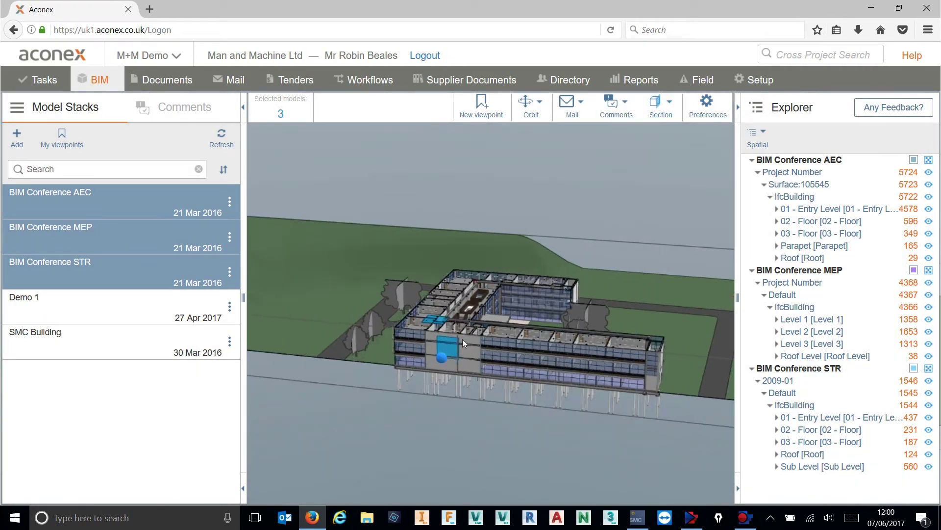
pyautogui.moveTo(461, 338); pyautogui.dragTo(496, 332)
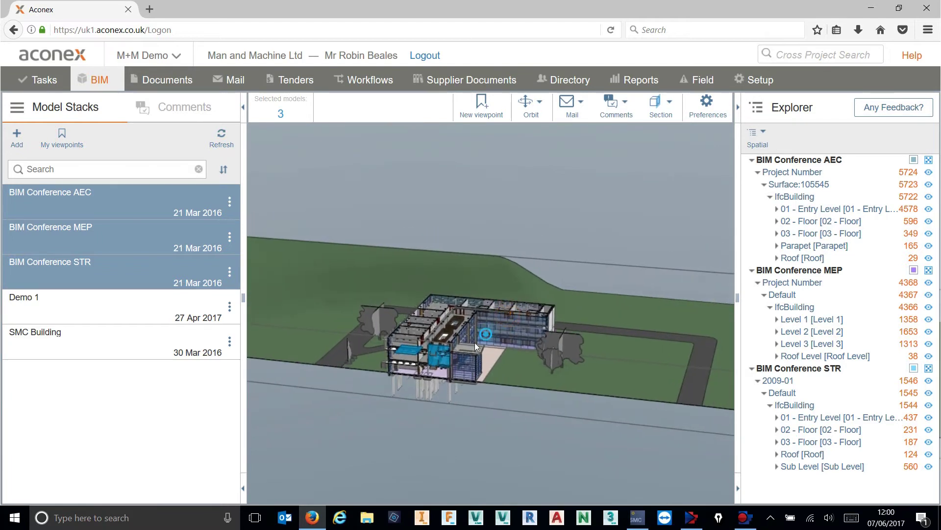
pyautogui.scroll(6, 498, 324)
pyautogui.scroll(-6, 502, 312)
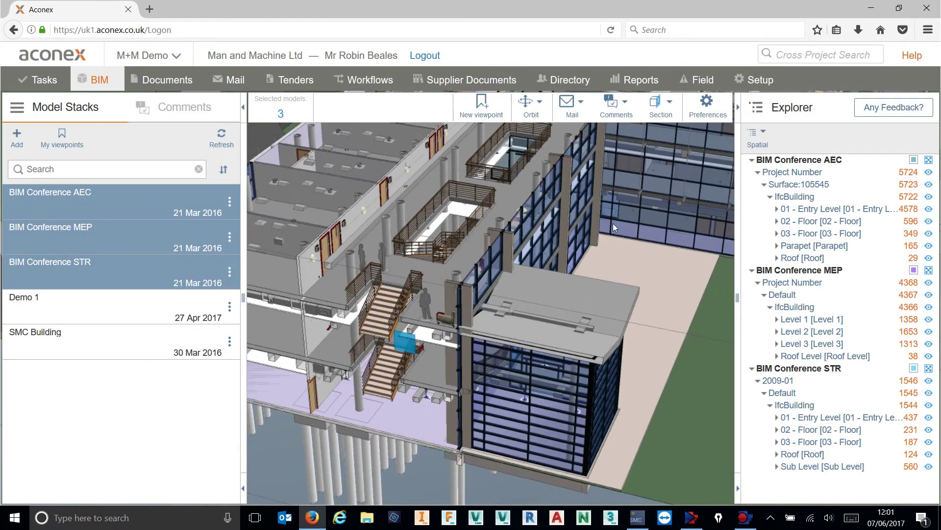
# Clear all section cuts and orbit round to the entrance facade
pyautogui.click(662, 104)
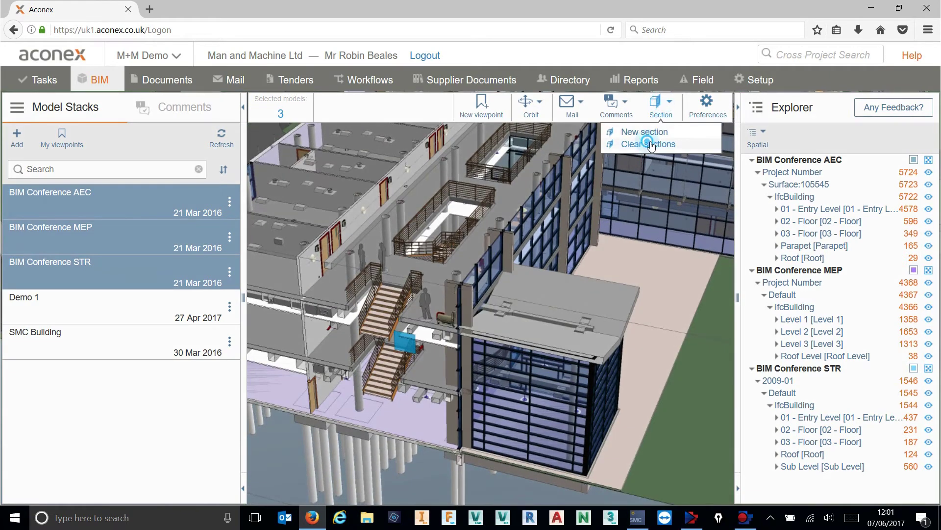
pyautogui.click(654, 138)
pyautogui.click(564, 221)
pyautogui.moveTo(539, 226); pyautogui.dragTo(595, 252)
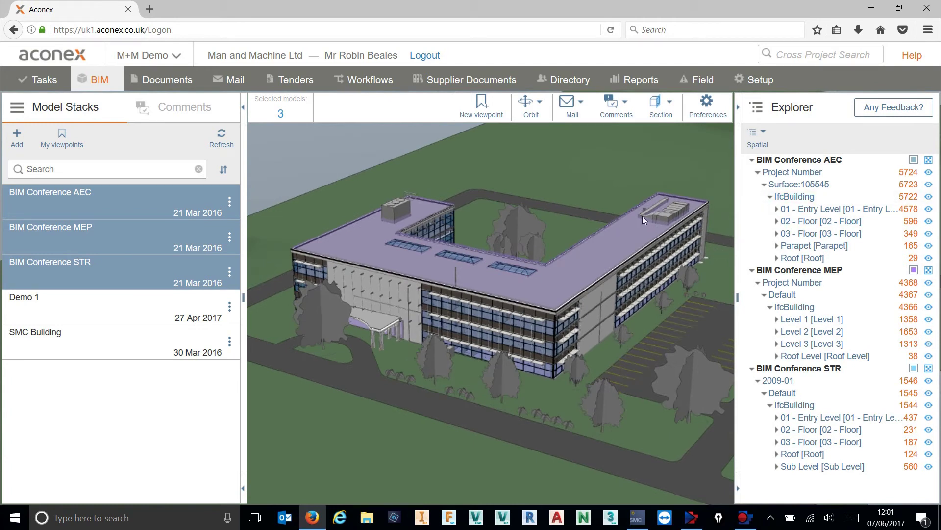
# Toggle the AEC, STR and MEP models off and back on, leaving all three visible
pyautogui.click(934, 175)
pyautogui.click(929, 172)
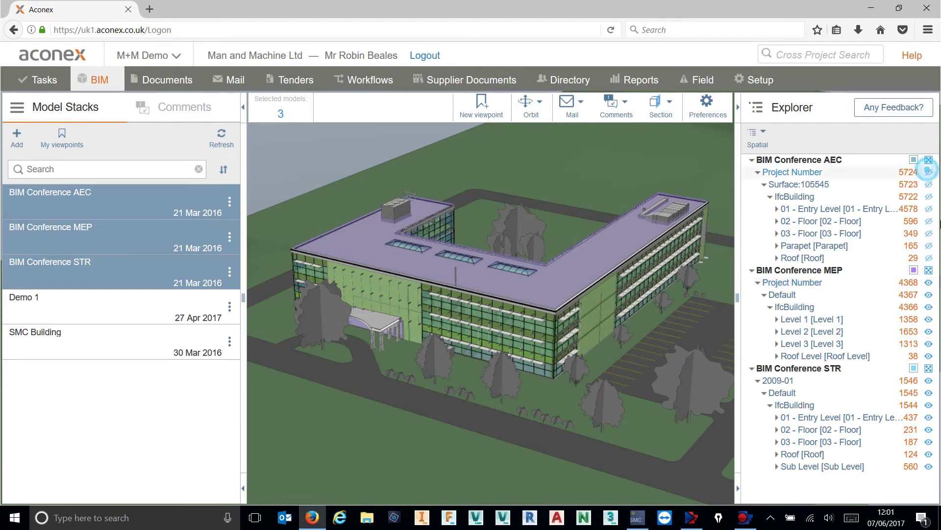
pyautogui.click(929, 380)
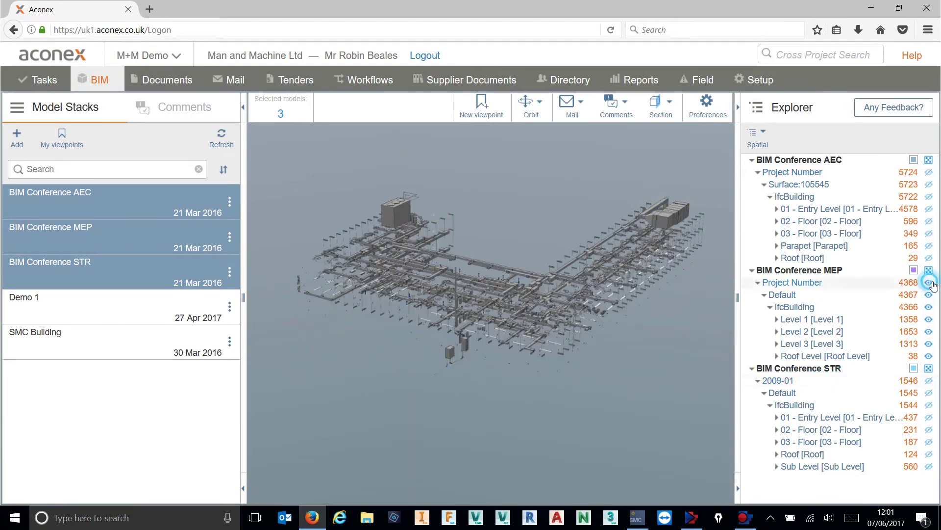
pyautogui.click(929, 381)
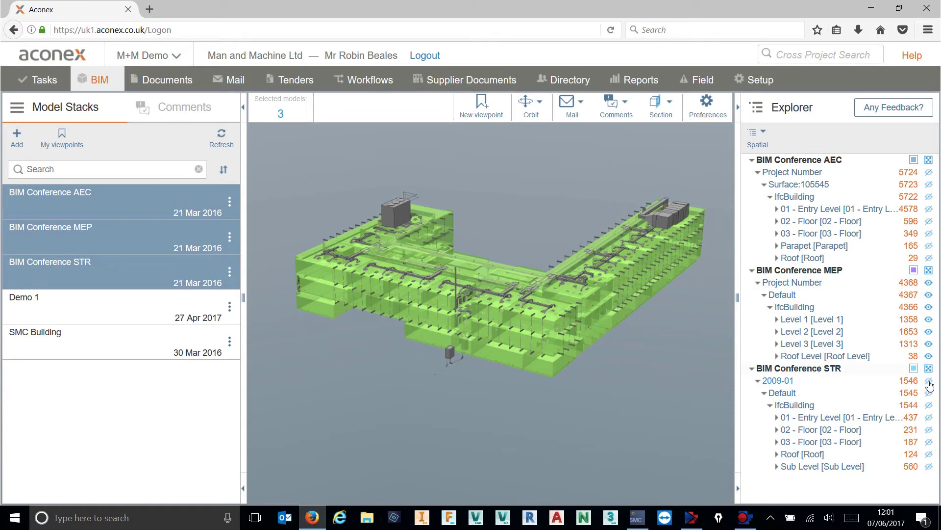
pyautogui.click(928, 282)
pyautogui.click(929, 381)
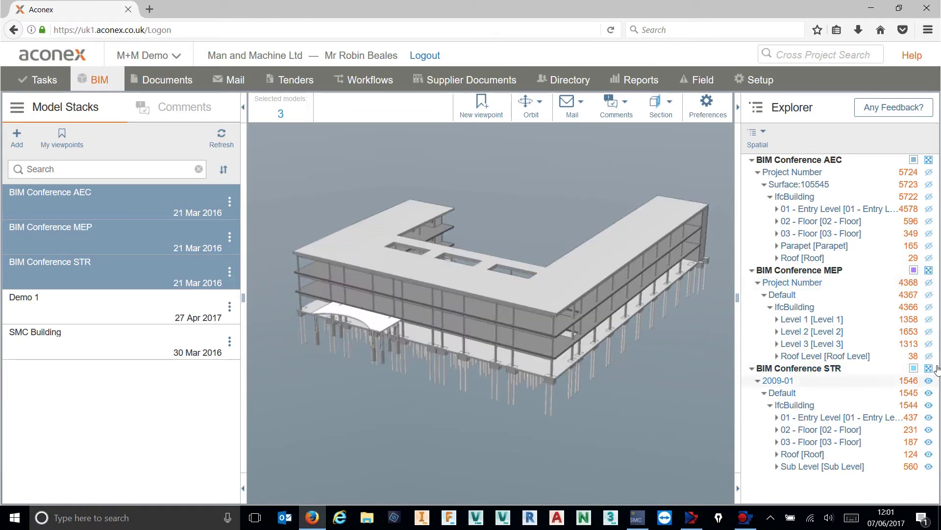
pyautogui.click(929, 173)
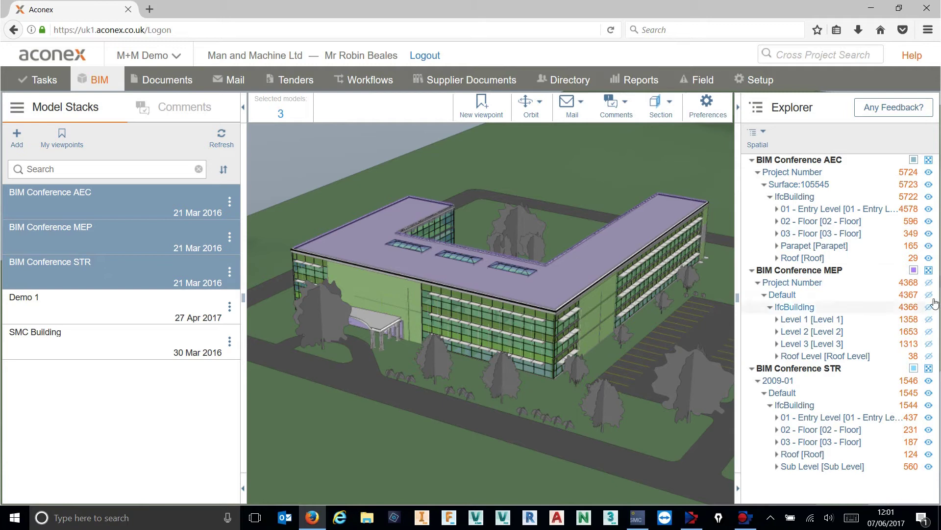
pyautogui.click(928, 282)
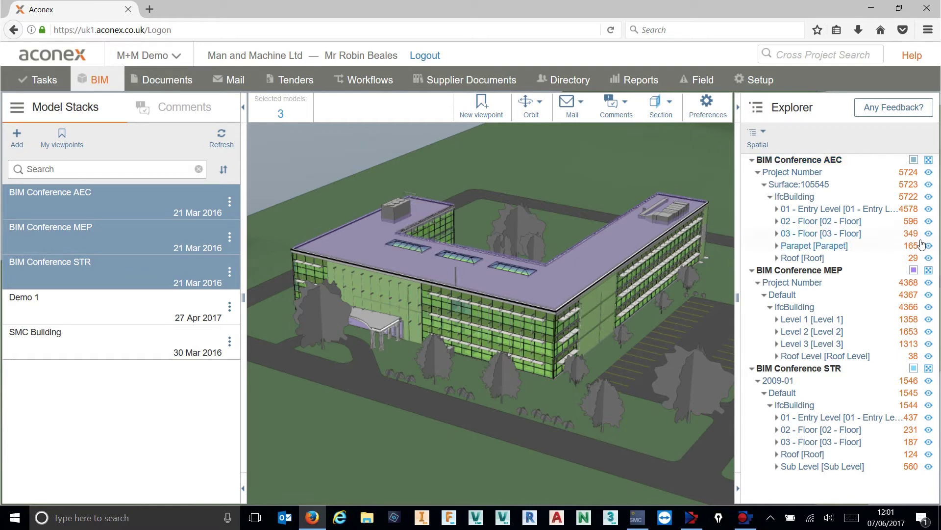
# Hide the Space objects under AEC's 01 - Entry Level, then collapse the Explorer tree
pyautogui.click(809, 159)
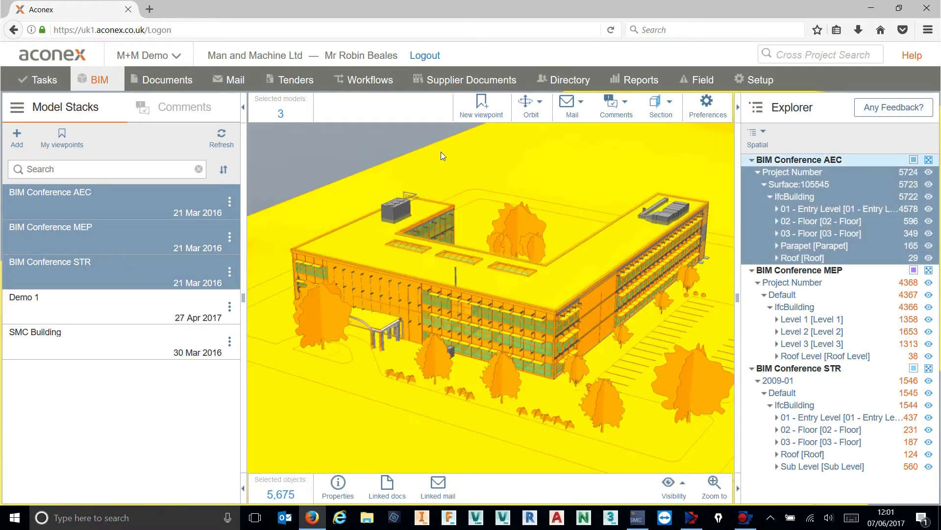
pyautogui.click(837, 270)
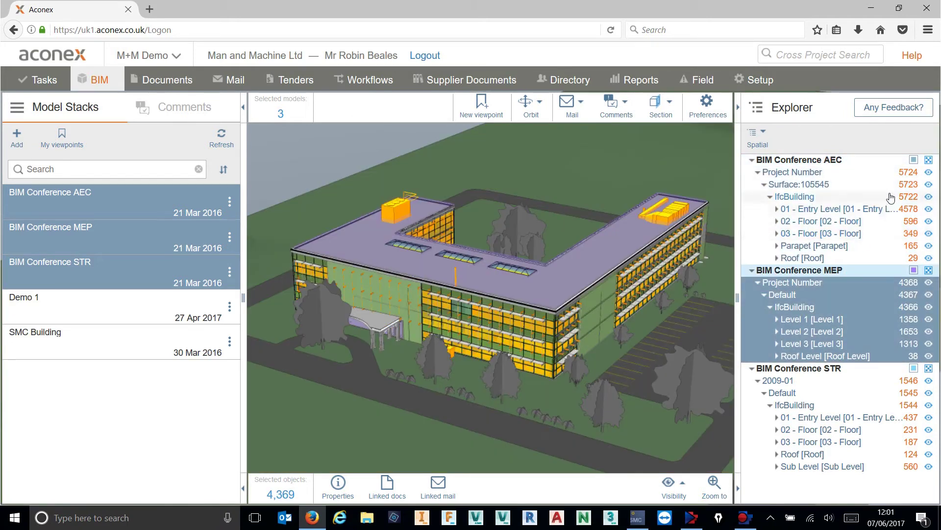
pyautogui.click(777, 209)
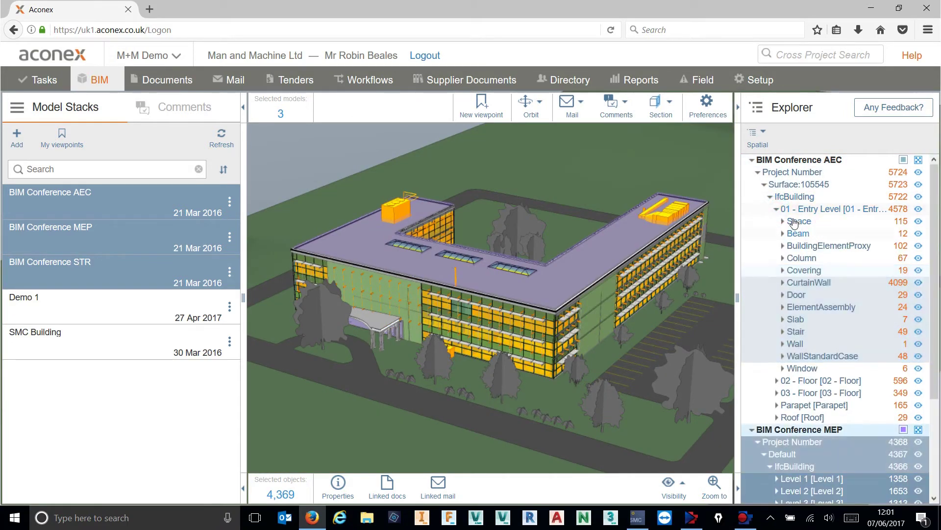
pyautogui.click(799, 221)
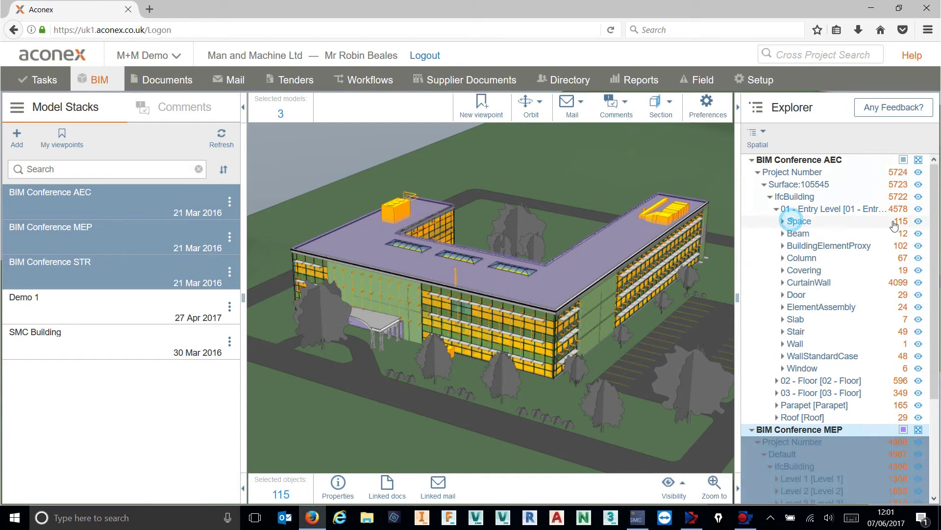
pyautogui.click(919, 221)
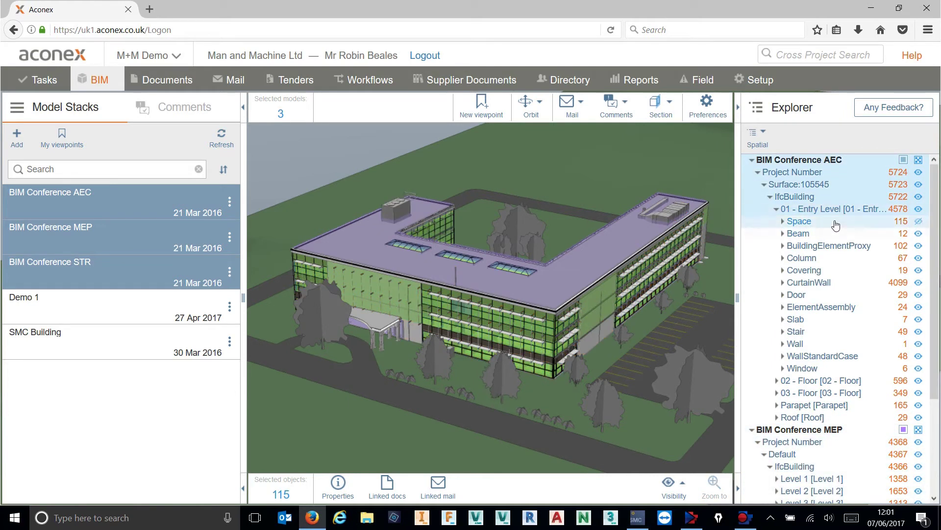
pyautogui.click(776, 208)
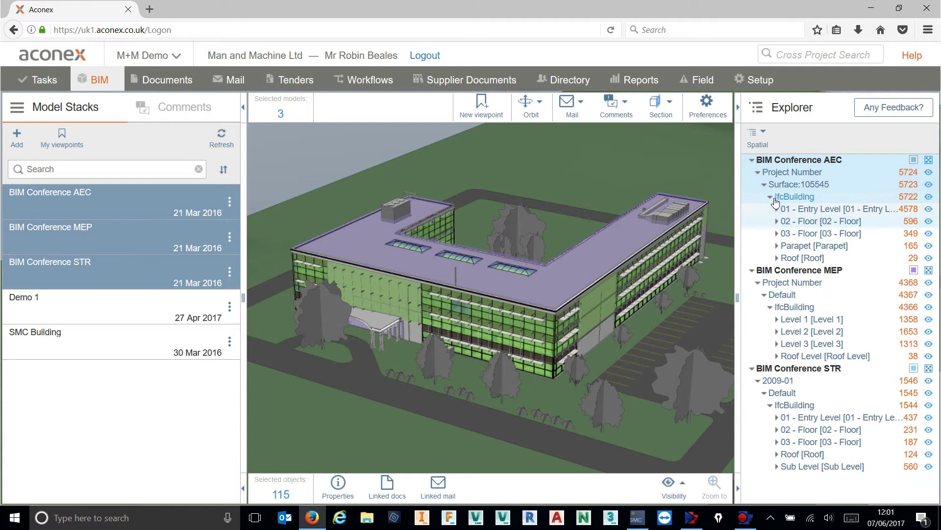
pyautogui.click(770, 197)
pyautogui.click(764, 185)
pyautogui.click(758, 172)
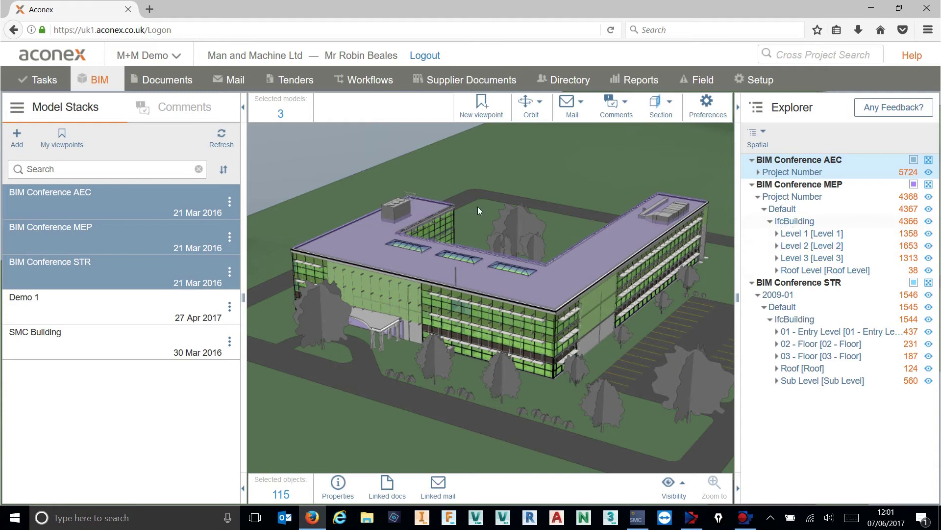
# Select the wide-flange column beside the entrance canopy and show its properties
pyautogui.moveTo(371, 131); pyautogui.dragTo(623, 270)
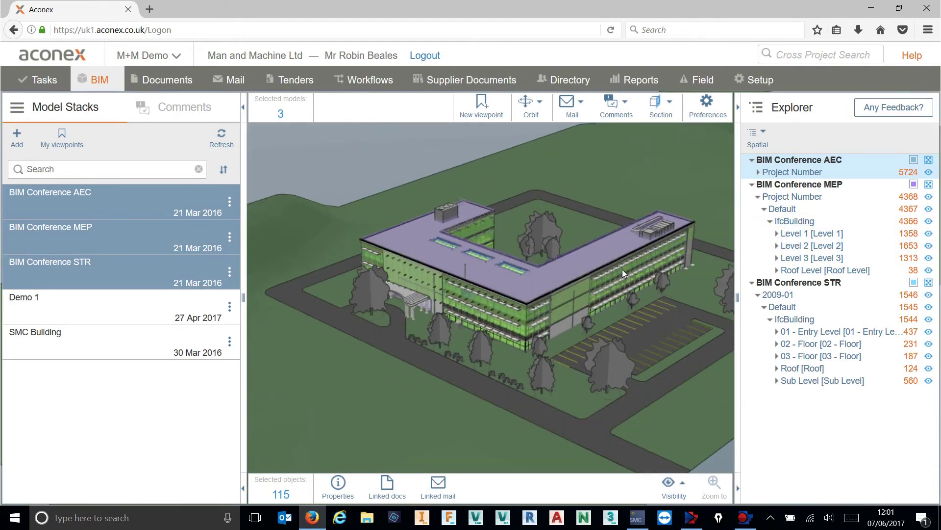
pyautogui.scroll(-5, 617, 281)
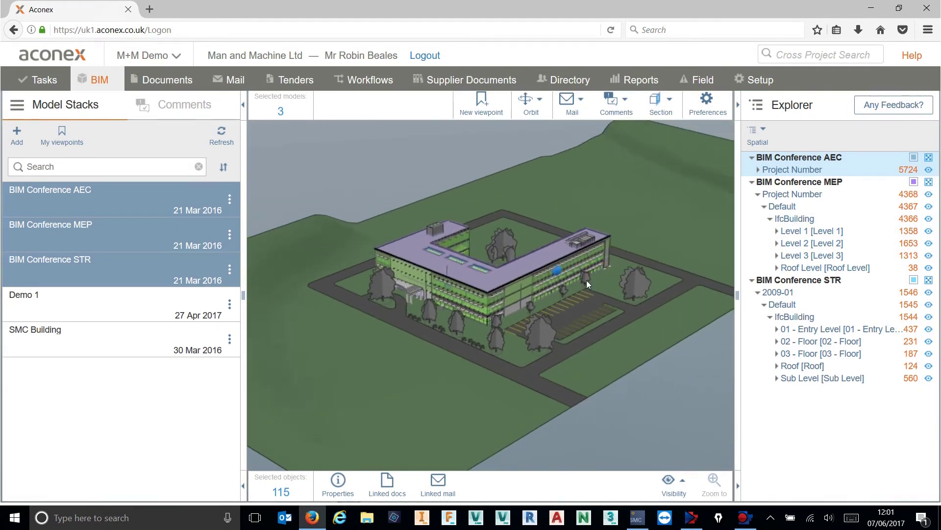
pyautogui.scroll(5, 460, 299)
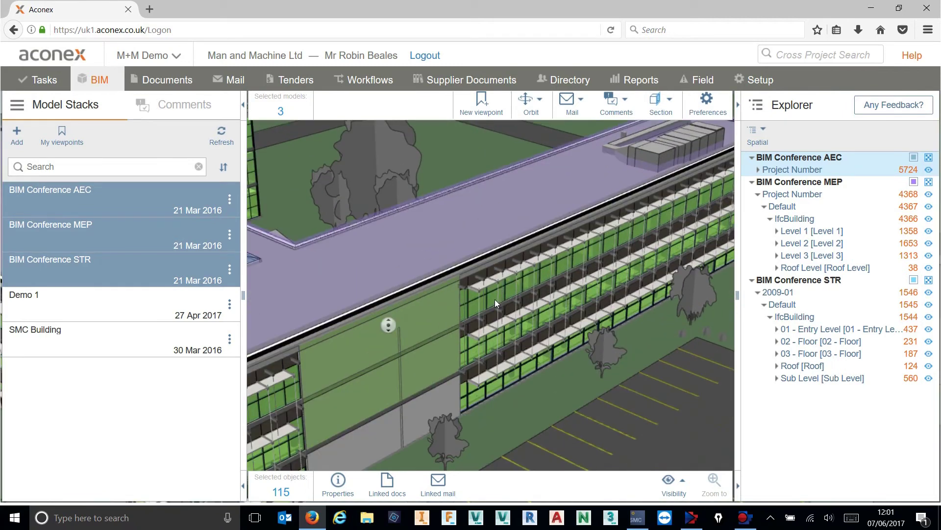
pyautogui.moveTo(496, 299); pyautogui.dragTo(413, 286)
pyautogui.click(414, 286)
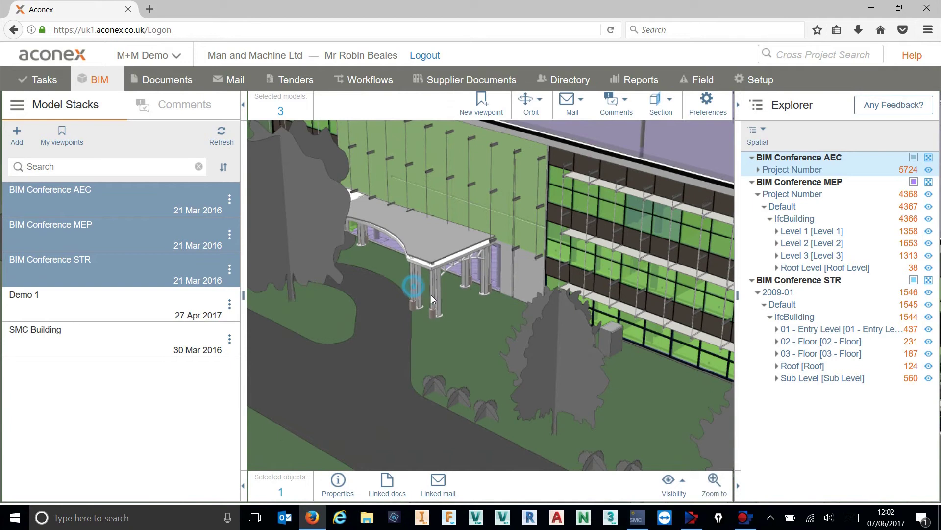
pyautogui.click(332, 488)
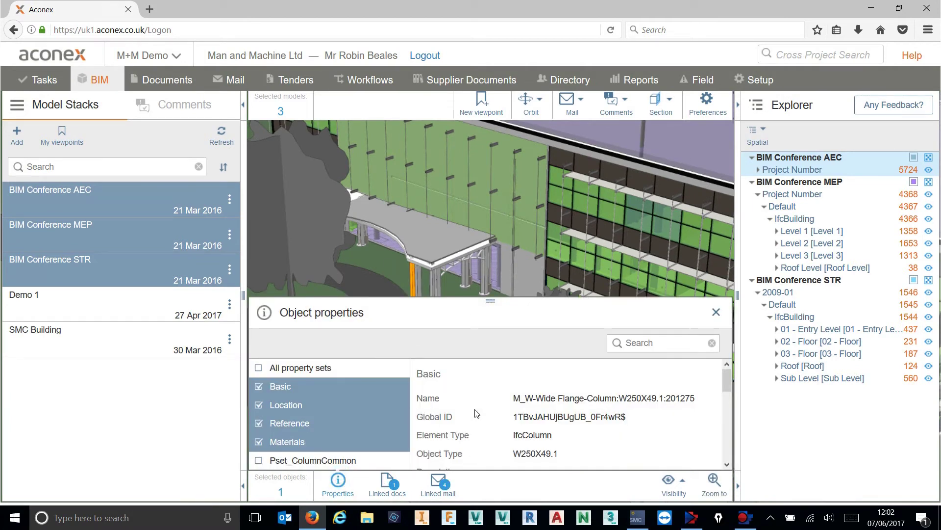
# Search the column's properties for 'ID' and then 'name', then clear the search
pyautogui.click(656, 348)
pyautogui.write('ID')
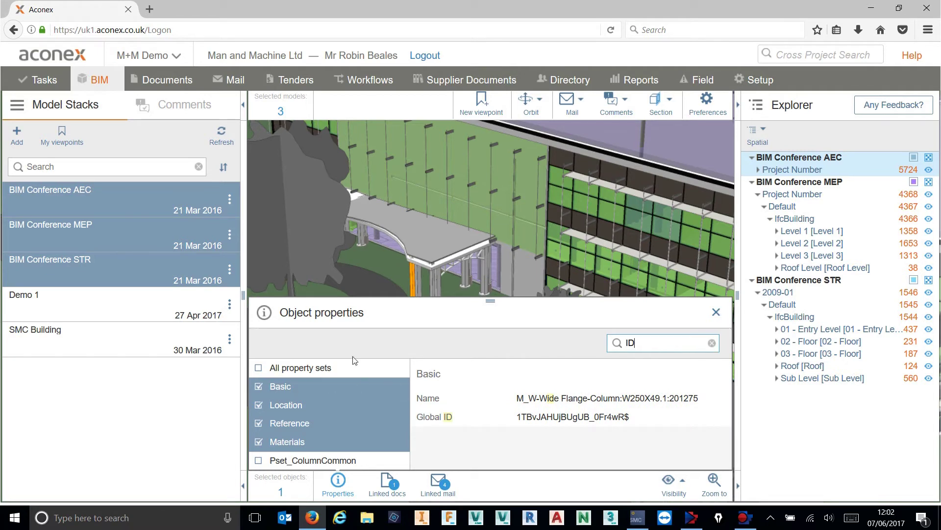
pyautogui.press('BackSpace')
pyautogui.press('BackSpace')
pyautogui.write('name')
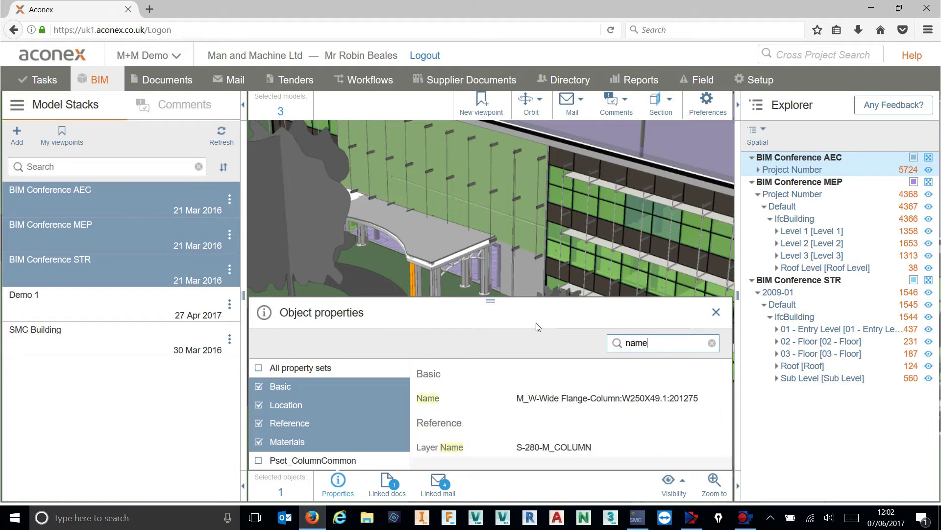
pyautogui.click(714, 343)
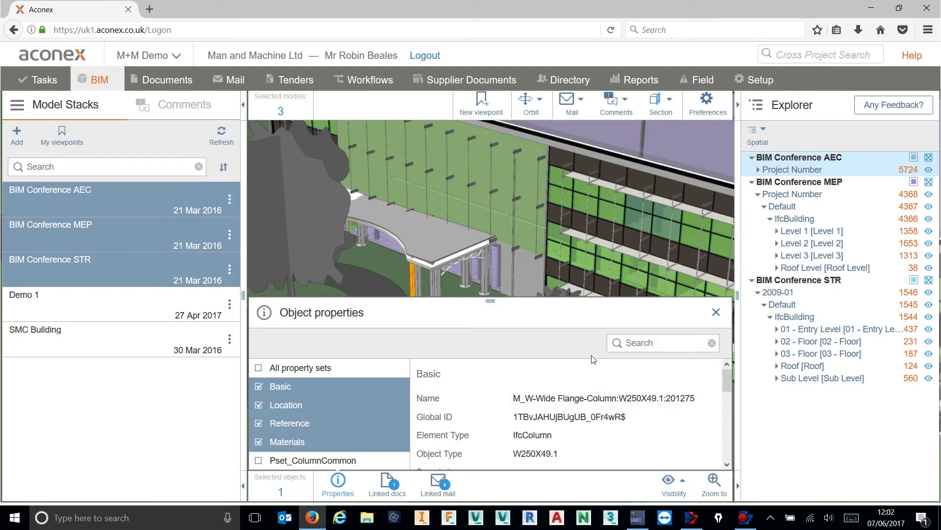
# Check the documents and mail linked to the column, then close the linked mail list
pyautogui.click(387, 483)
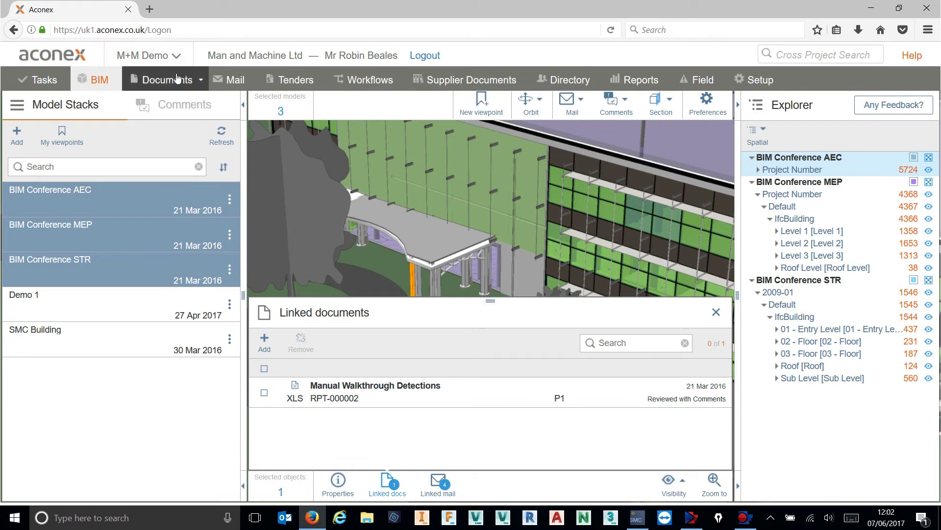
pyautogui.click(438, 483)
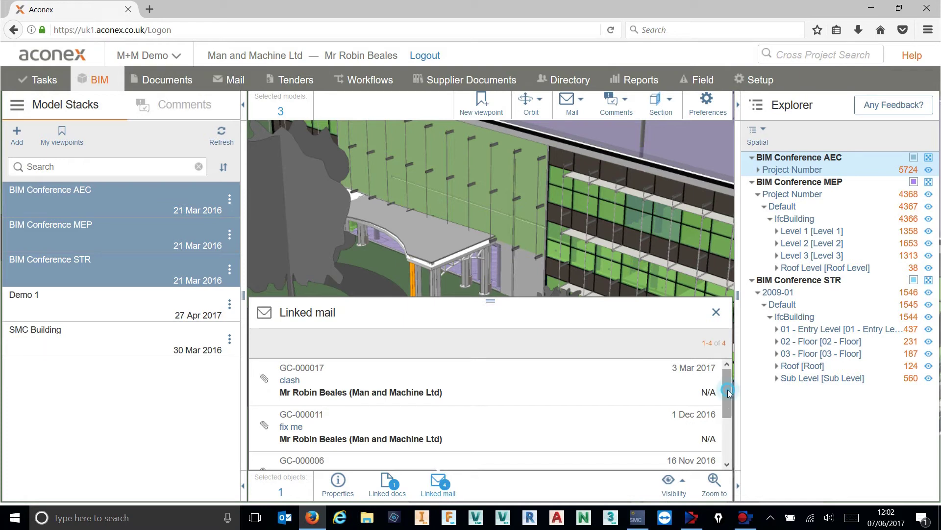
pyautogui.scroll(-3, 727, 411)
pyautogui.scroll(3, 731, 392)
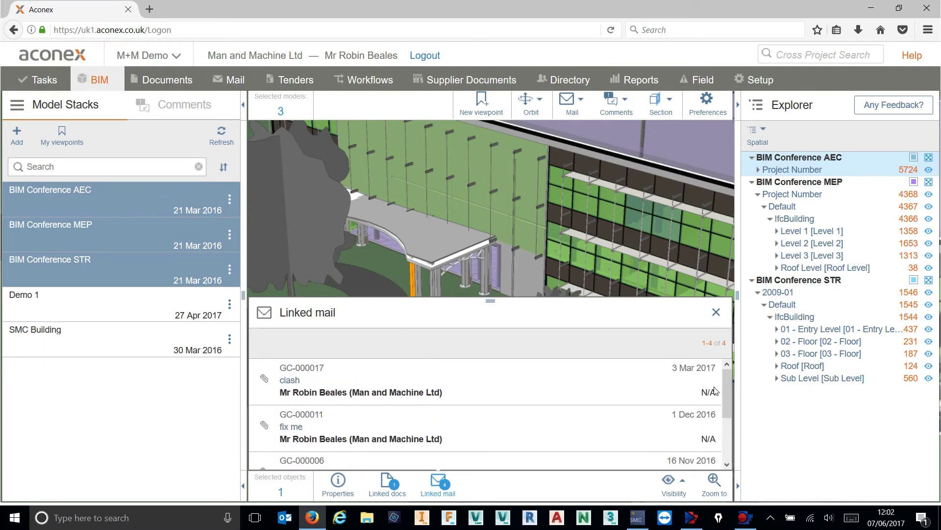
pyautogui.click(716, 312)
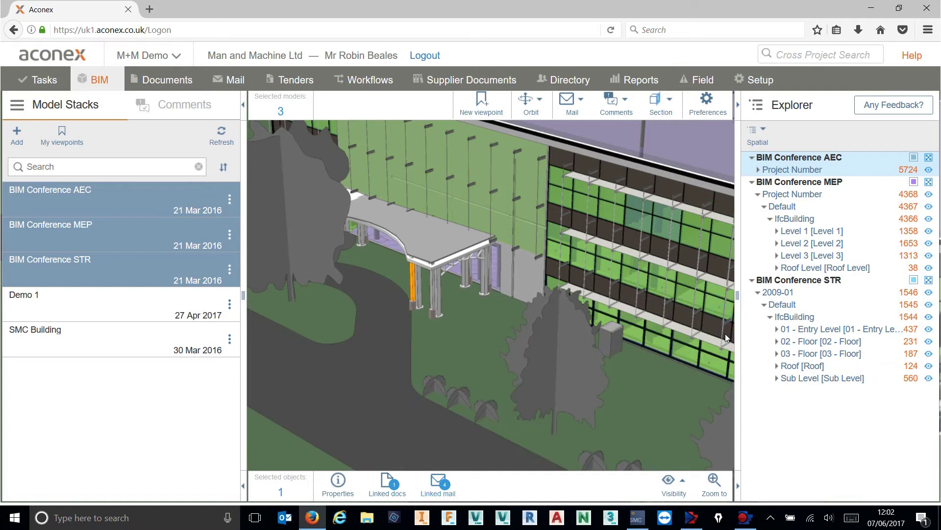
# Orbit and zoom out to see the whole L-shaped building
pyautogui.moveTo(450, 293); pyautogui.dragTo(420, 184)
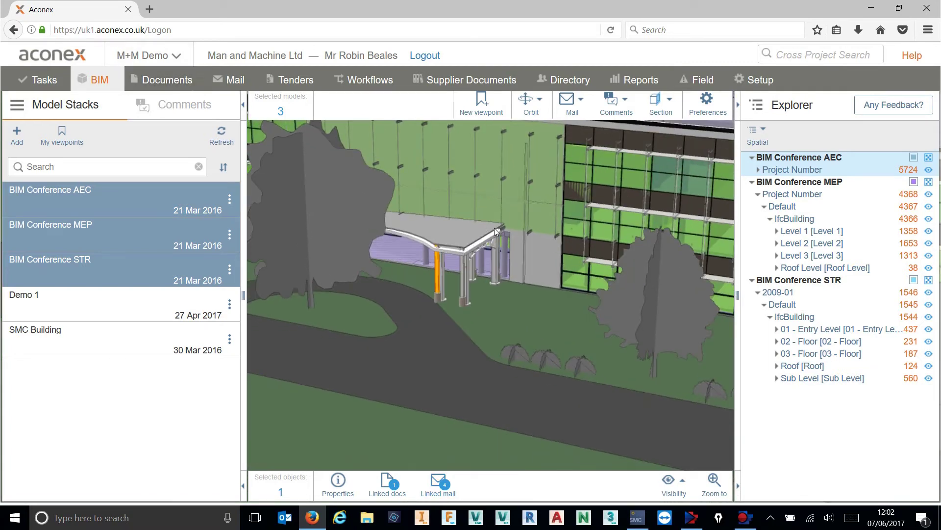
pyautogui.scroll(-5, 455, 218)
pyautogui.moveTo(455, 217)
pyautogui.mouseDown()
pyautogui.moveTo(511, 230)
pyautogui.moveTo(465, 253)
pyautogui.moveTo(431, 210)
pyautogui.moveTo(284, 140)
pyautogui.mouseUp()
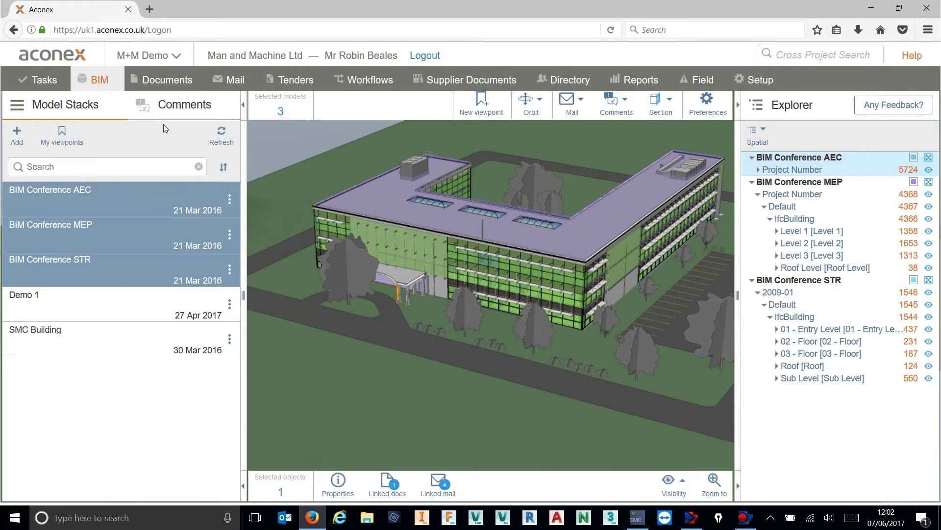
# Import the rule-checking detections .bcfzip from the Desktop into Comments
pyautogui.click(178, 105)
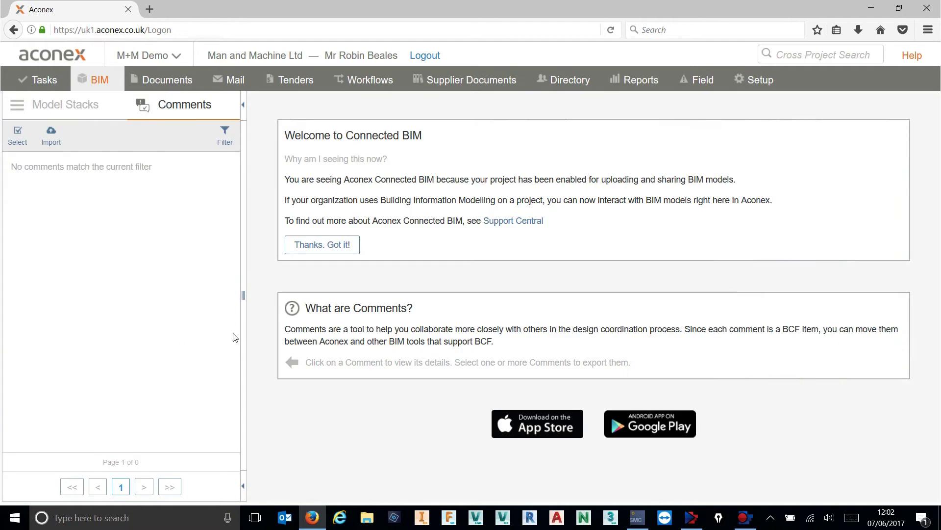
pyautogui.click(62, 143)
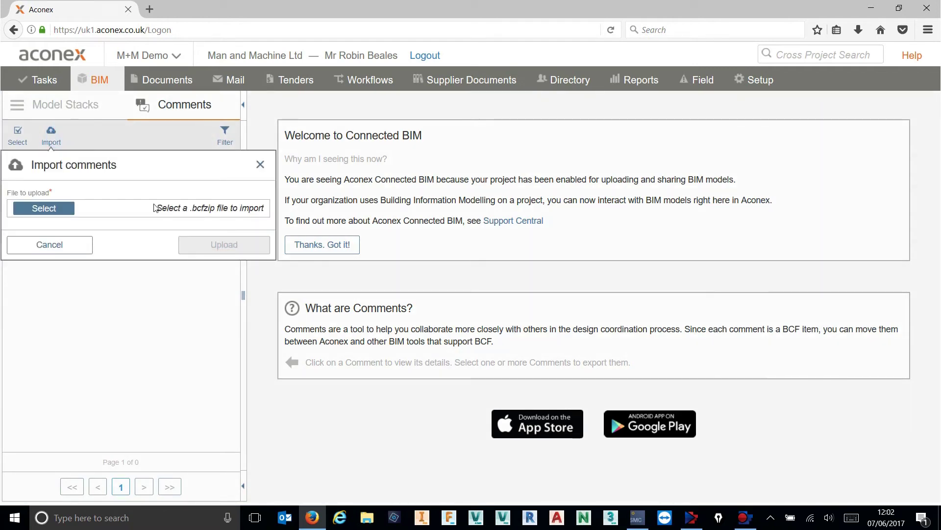
pyautogui.click(58, 208)
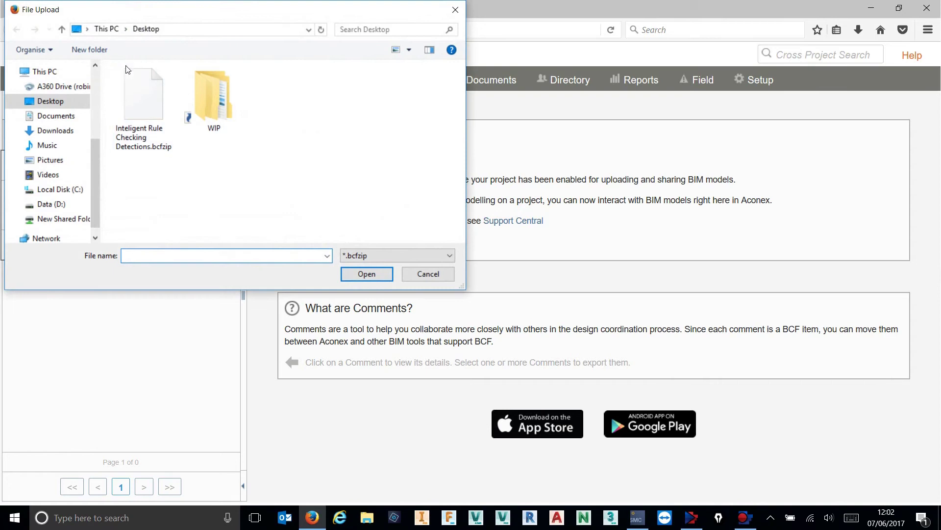
pyautogui.click(130, 78)
pyautogui.click(367, 273)
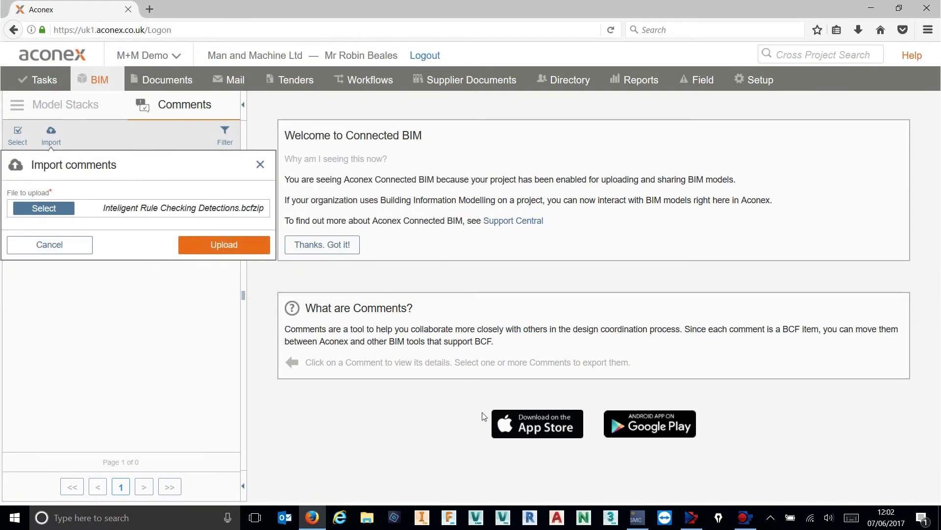
pyautogui.click(238, 243)
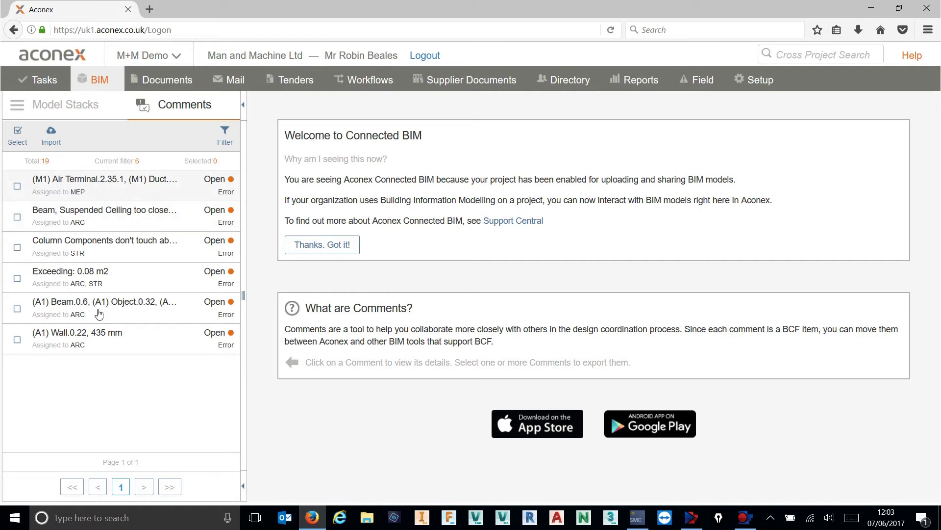
pyautogui.click(637, 525)
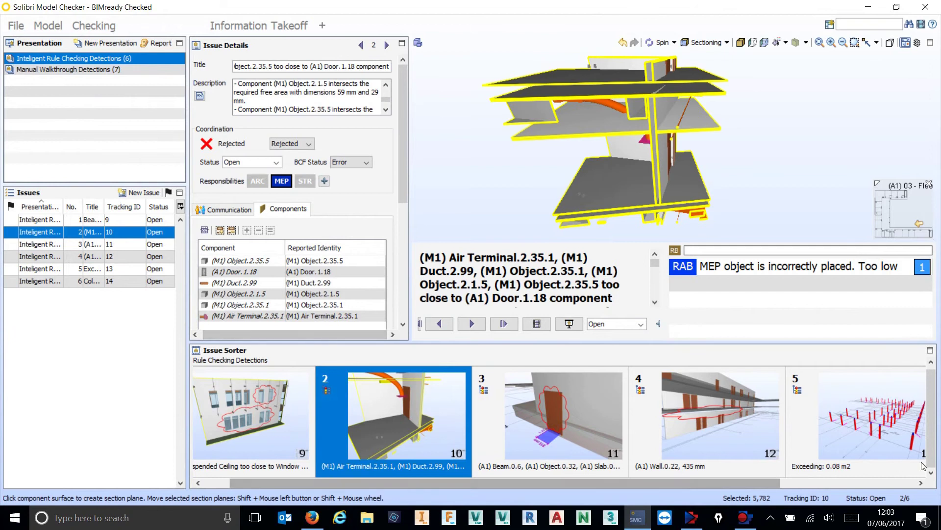
pyautogui.click(867, 7)
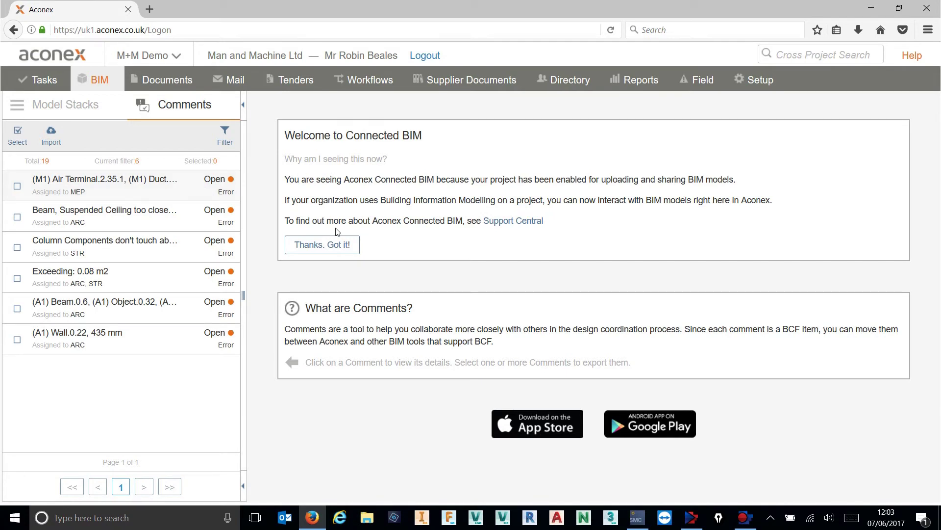
# Open the (M1) Air Terminal comment and scroll through its description and six replies
pyautogui.click(125, 181)
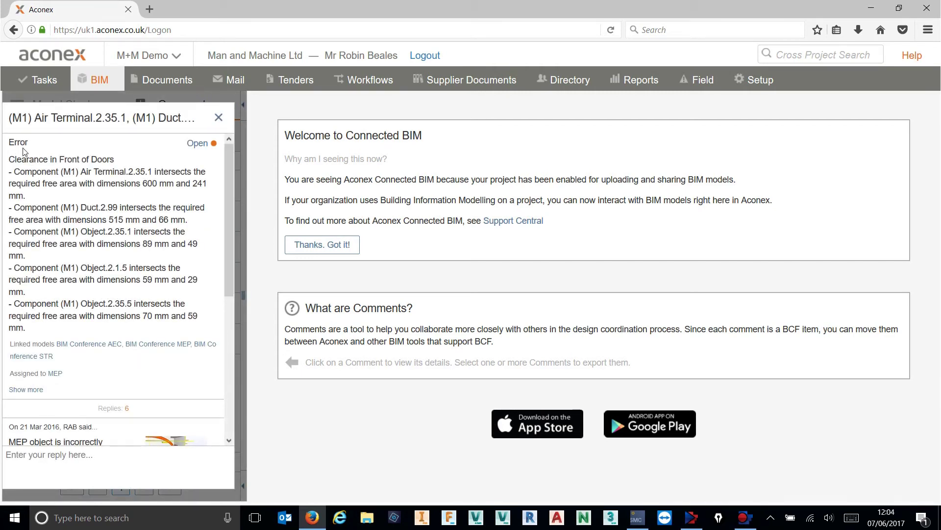
pyautogui.moveTo(55, 330); pyautogui.dragTo(12, 143)
pyautogui.click(34, 179)
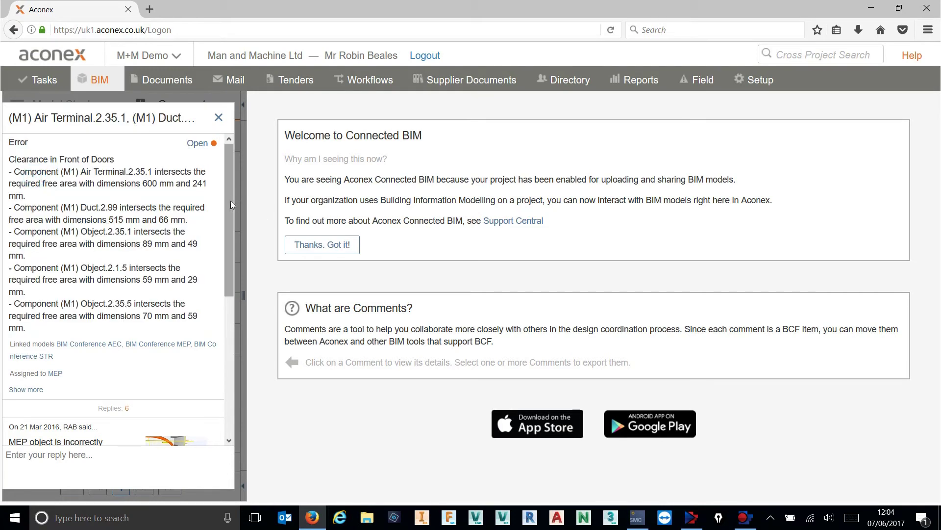
pyautogui.moveTo(230, 201); pyautogui.dragTo(229, 285)
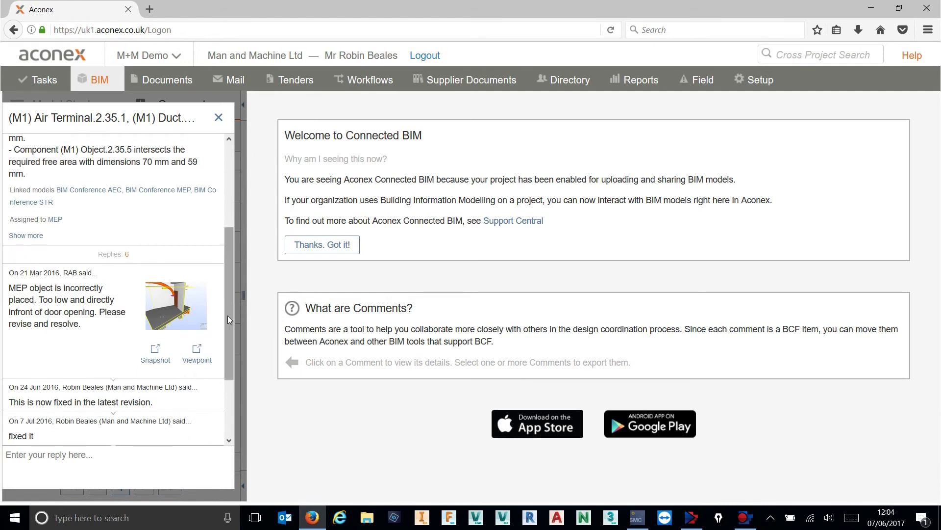
pyautogui.moveTo(227, 319); pyautogui.dragTo(223, 281)
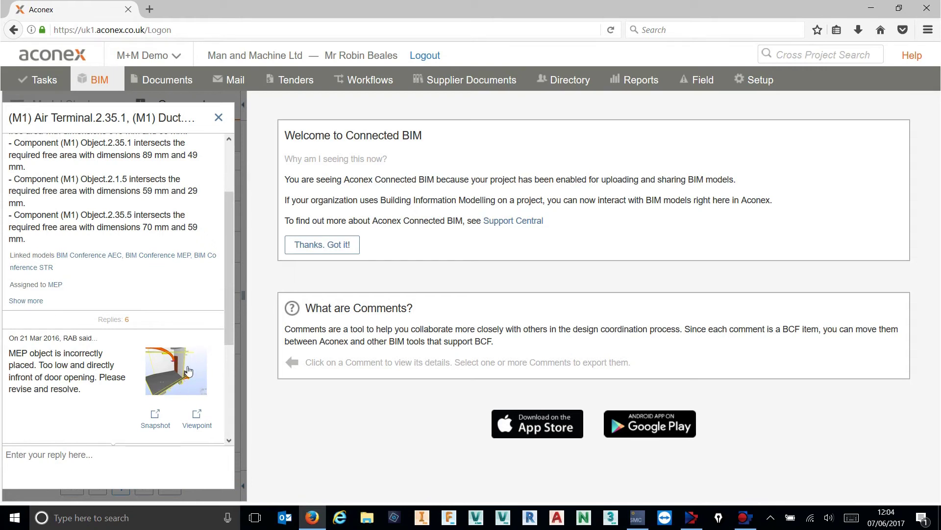
# Compare the enlarged comment snapshot with Solibri, close it, and load the saved viewpoint
pyautogui.click(164, 375)
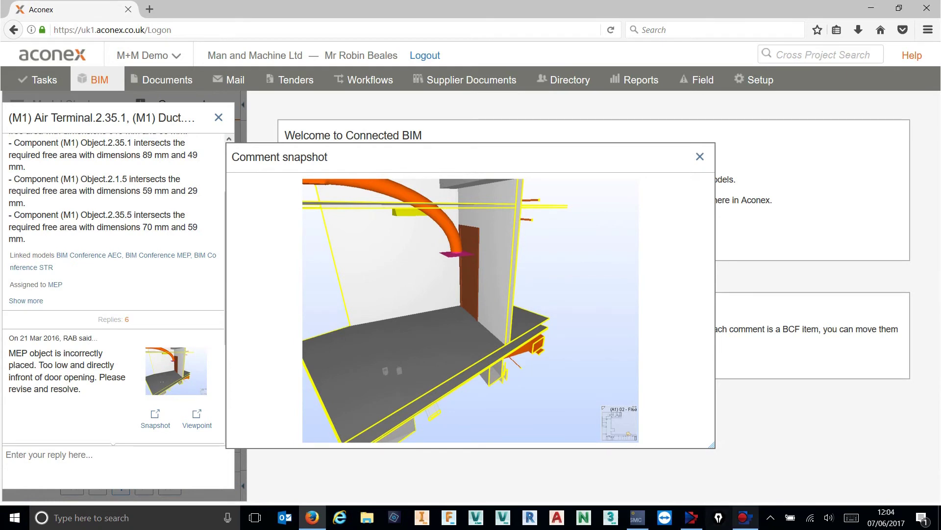
pyautogui.click(637, 517)
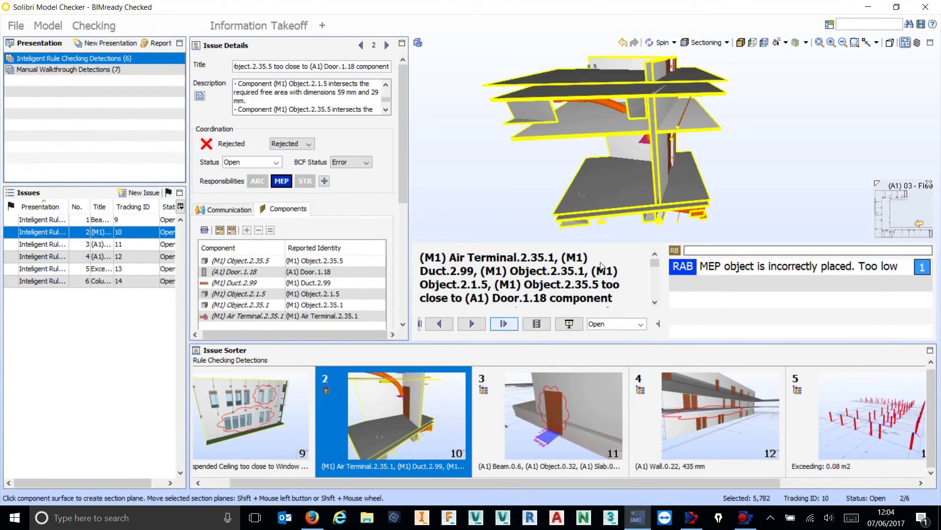
pyautogui.click(868, 7)
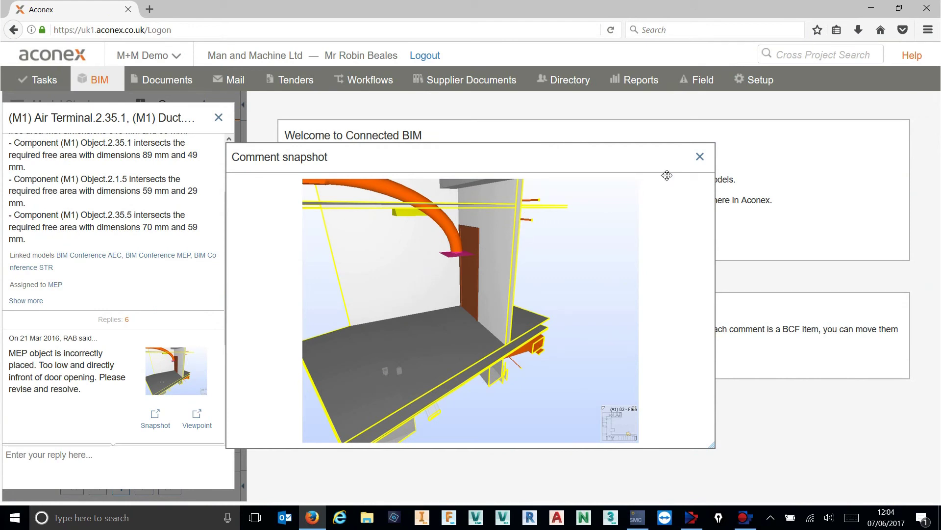
pyautogui.click(700, 158)
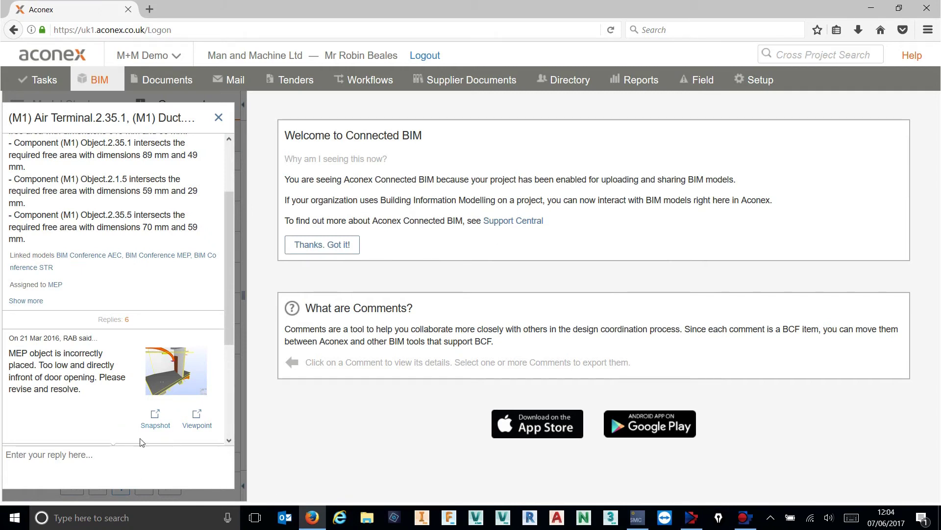
pyautogui.click(205, 423)
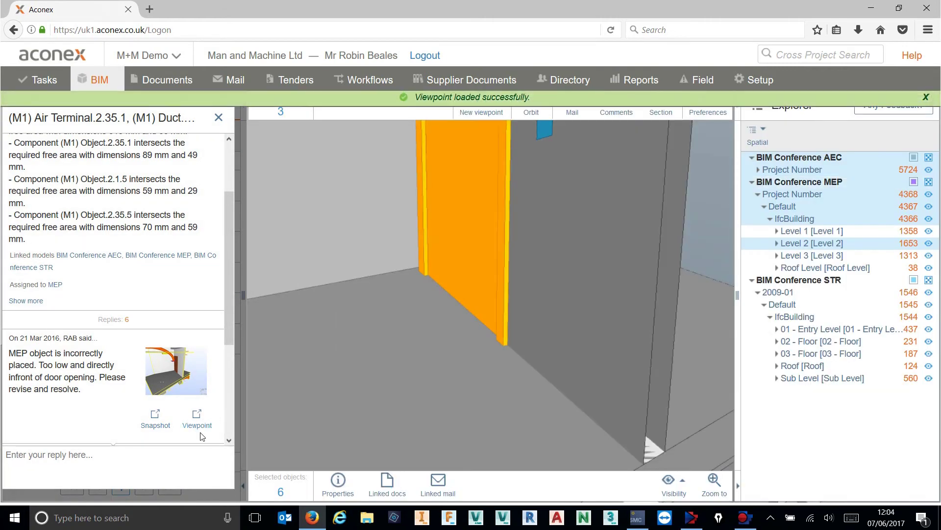
# Orbit and zoom around the orange door to inspect the ceiling air terminal and duct above it
pyautogui.moveTo(357, 252)
pyautogui.mouseDown()
pyautogui.moveTo(356, 316)
pyautogui.moveTo(332, 252)
pyautogui.moveTo(429, 237)
pyautogui.moveTo(495, 181)
pyautogui.moveTo(424, 160)
pyautogui.moveTo(377, 176)
pyautogui.moveTo(378, 202)
pyautogui.moveTo(457, 279)
pyautogui.moveTo(389, 330)
pyautogui.moveTo(407, 231)
pyautogui.moveTo(466, 202)
pyautogui.mouseUp()
pyautogui.scroll(5, 460, 316)
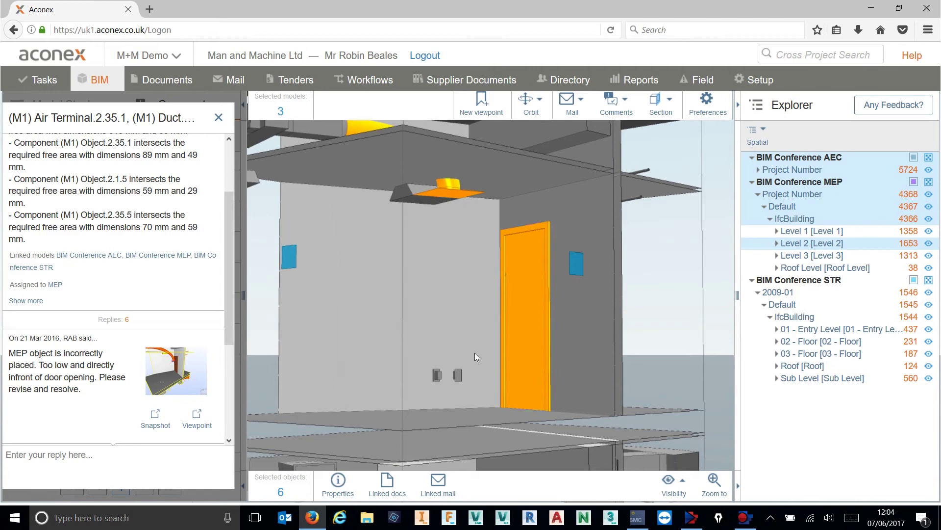
pyautogui.moveTo(440, 302)
pyautogui.mouseDown()
pyautogui.moveTo(466, 326)
pyautogui.moveTo(434, 314)
pyautogui.mouseUp()
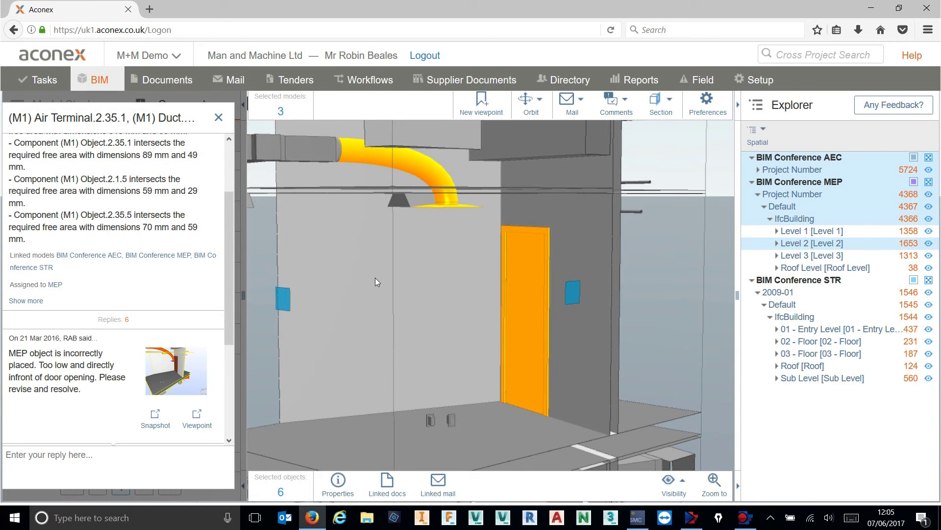
pyautogui.moveTo(458, 249); pyautogui.dragTo(587, 309)
pyautogui.scroll(5, 507, 274)
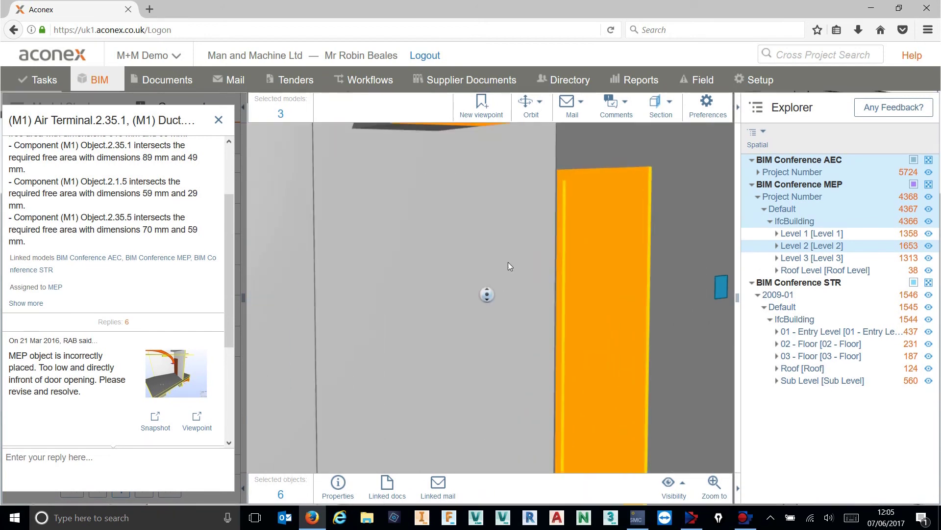
pyautogui.scroll(-5, 515, 276)
pyautogui.scroll(3, 517, 304)
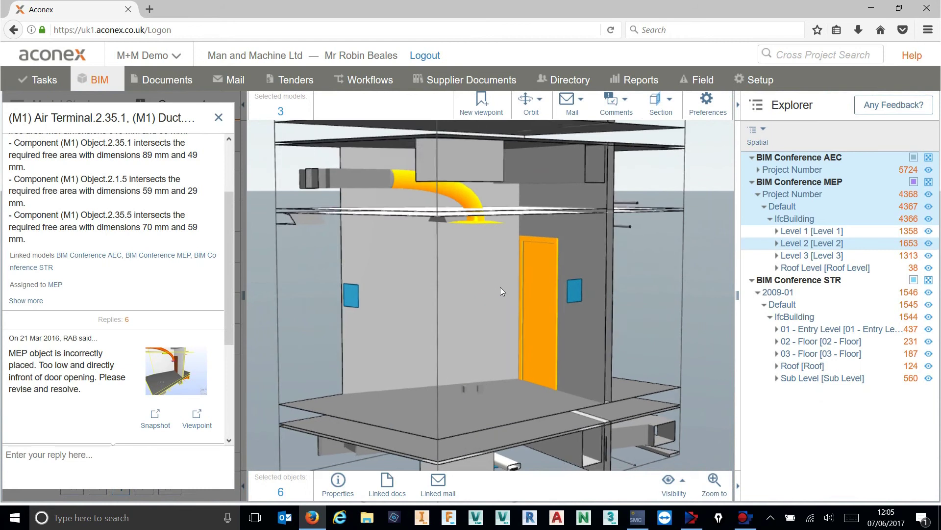
pyautogui.scroll(2, 495, 292)
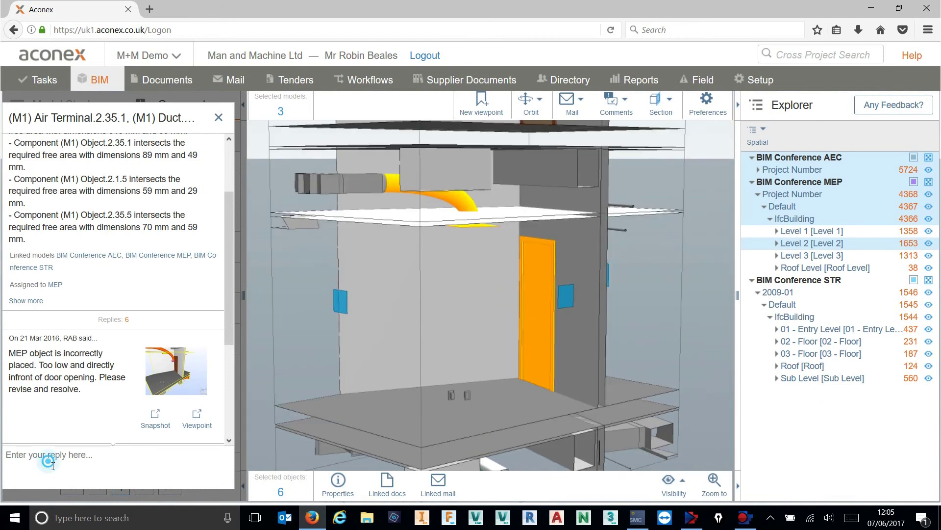
# Post the reply 'Seems to be fixed in P3, please check on next datadrop inside of Solibri MC.'
pyautogui.click(59, 451)
pyautogui.write('Seems ')
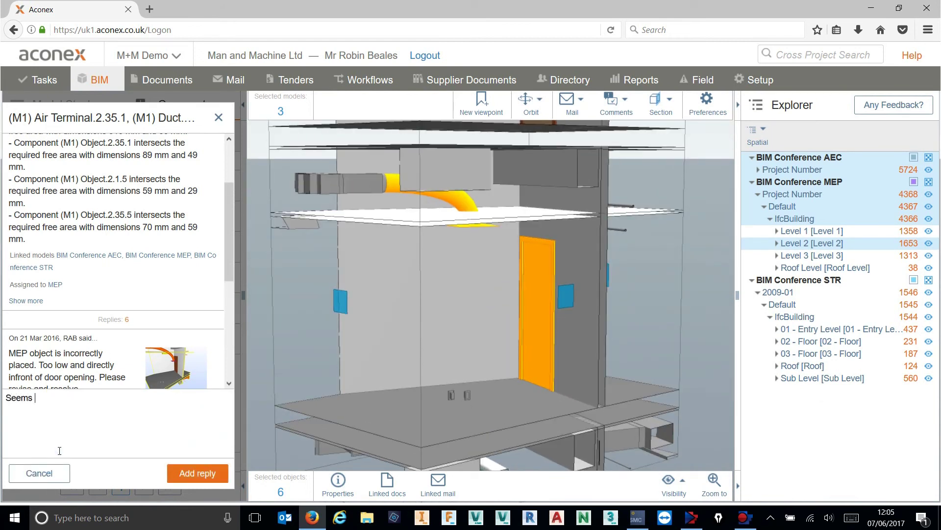
pyautogui.write('to b e fixed in P3, please check ')
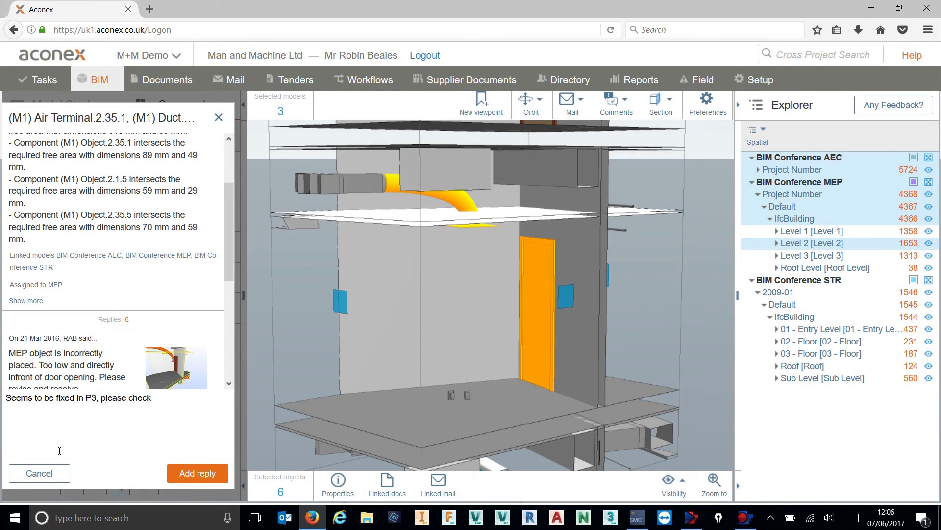
pyautogui.write('on next datadrop inside of Solibi')
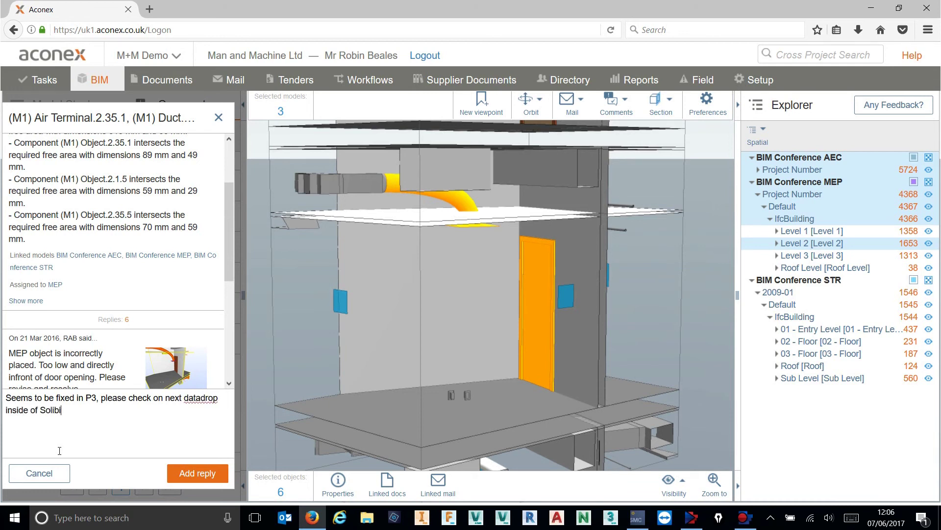
pyautogui.press('BackSpace')
pyautogui.write('ri MC.')
pyautogui.click(197, 473)
# Set the air terminal comment's status to Resolved and close its detail panel
pyautogui.moveTo(228, 278); pyautogui.dragTo(225, 231)
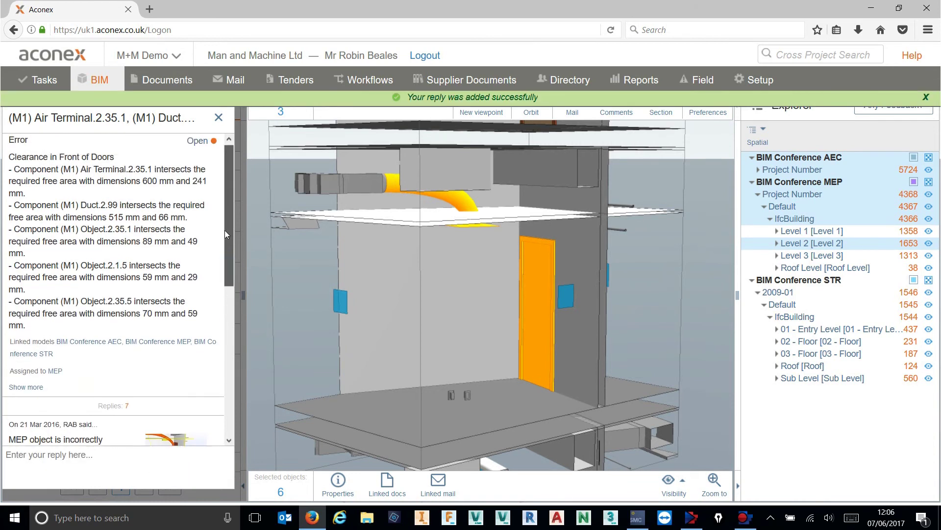
pyautogui.click(195, 143)
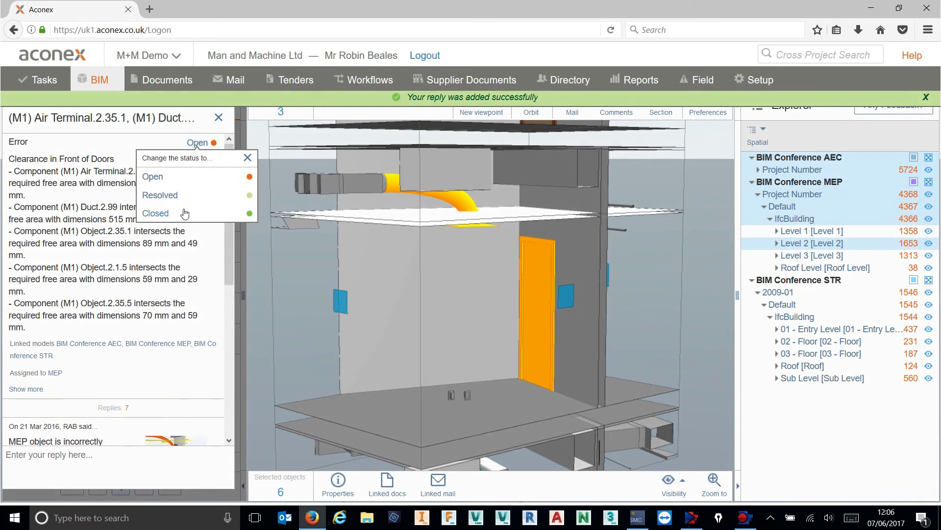
pyautogui.click(170, 202)
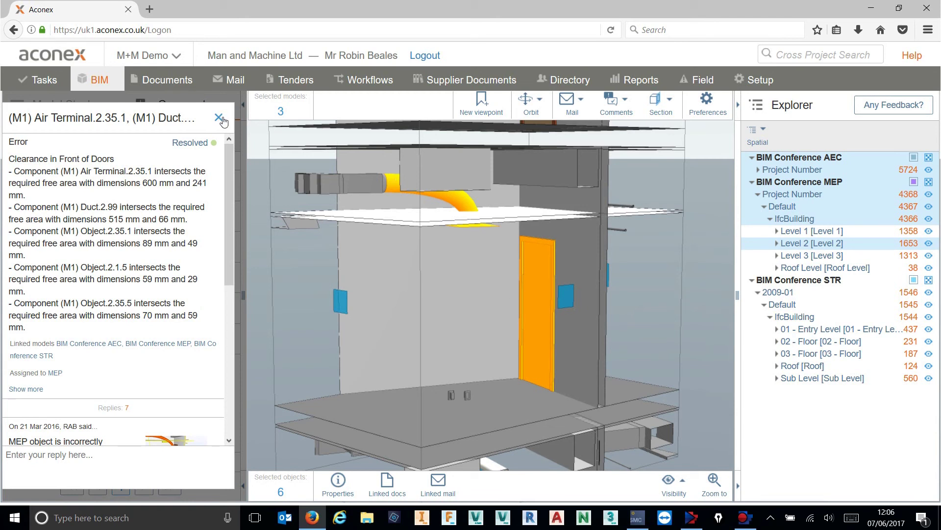
pyautogui.moveTo(228, 186); pyautogui.dragTo(242, 202)
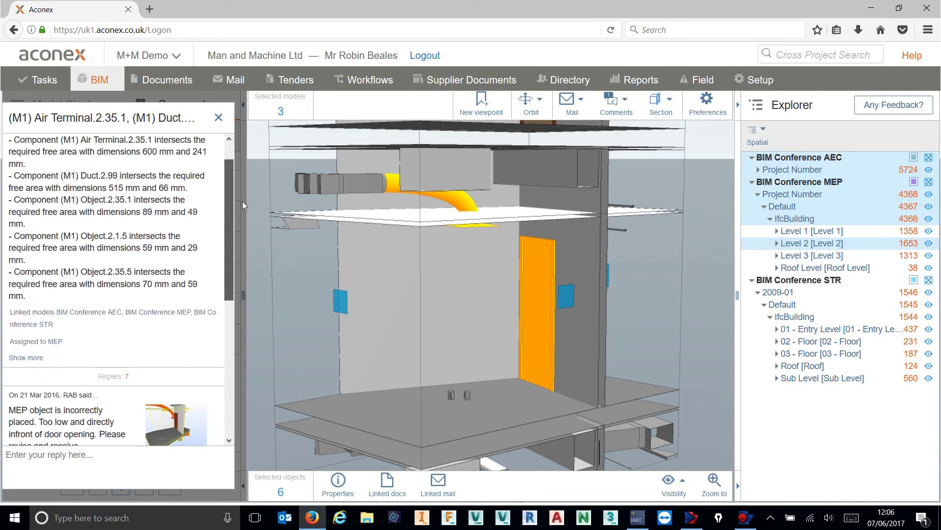
pyautogui.click(219, 118)
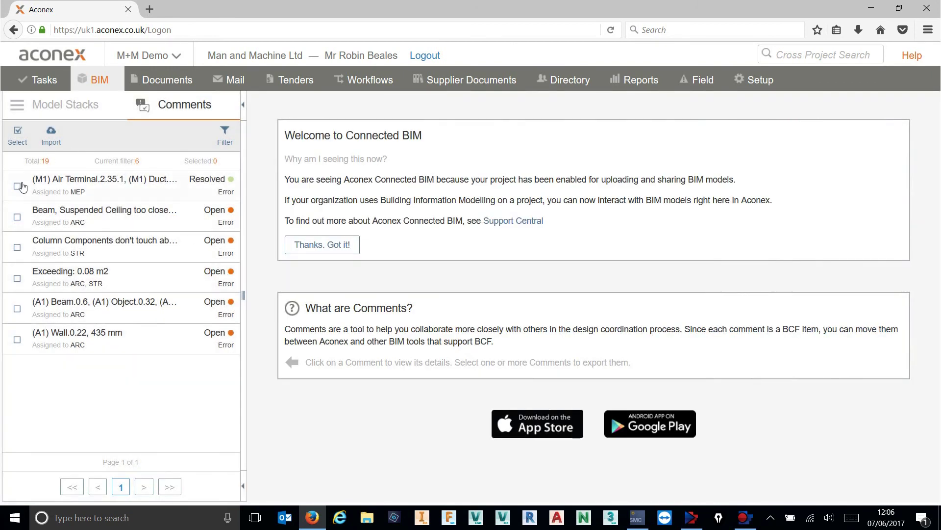
# Tick the resolved air terminal comment, then check the Solibri presentation's options
pyautogui.click(19, 187)
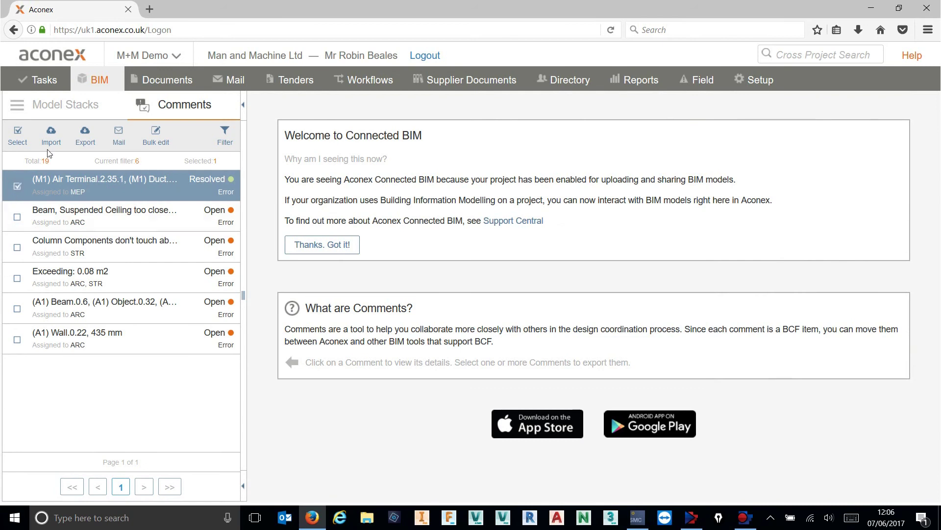
pyautogui.click(88, 142)
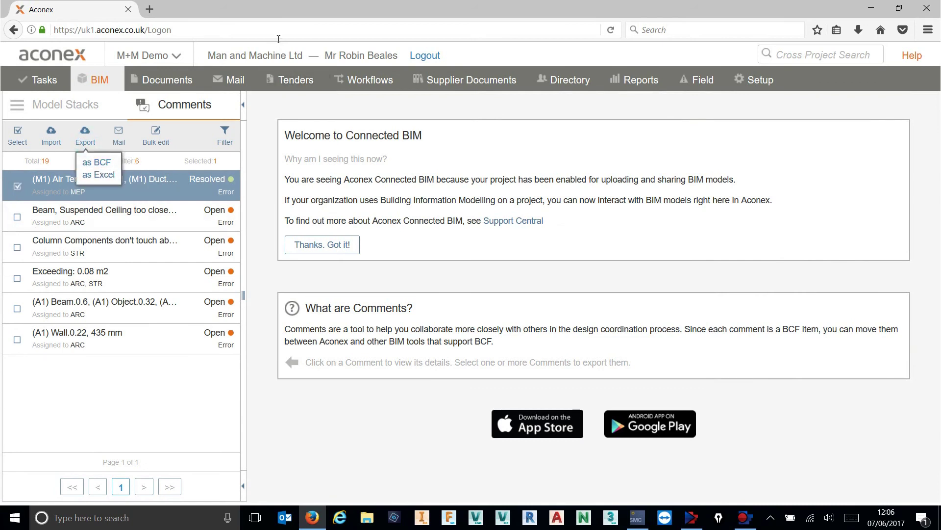
pyautogui.click(640, 519)
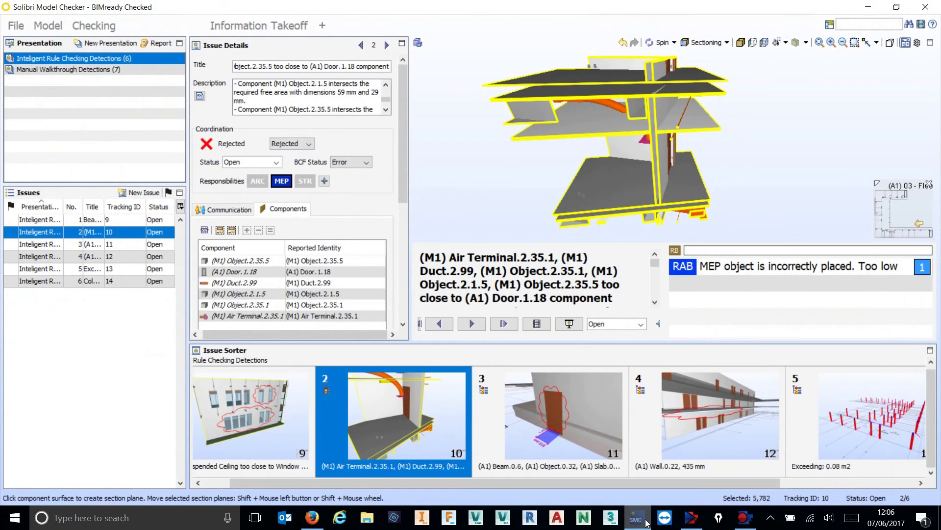
pyautogui.rightClick(95, 63)
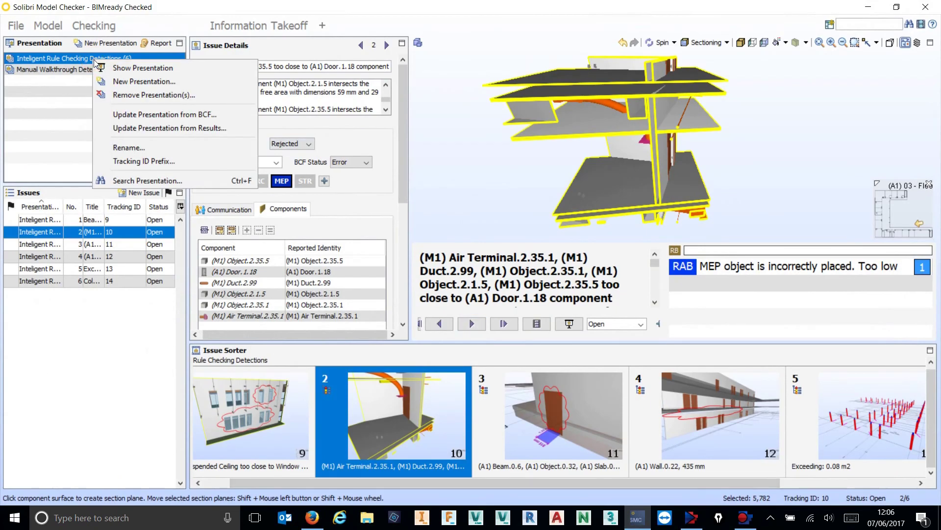
pyautogui.click(169, 116)
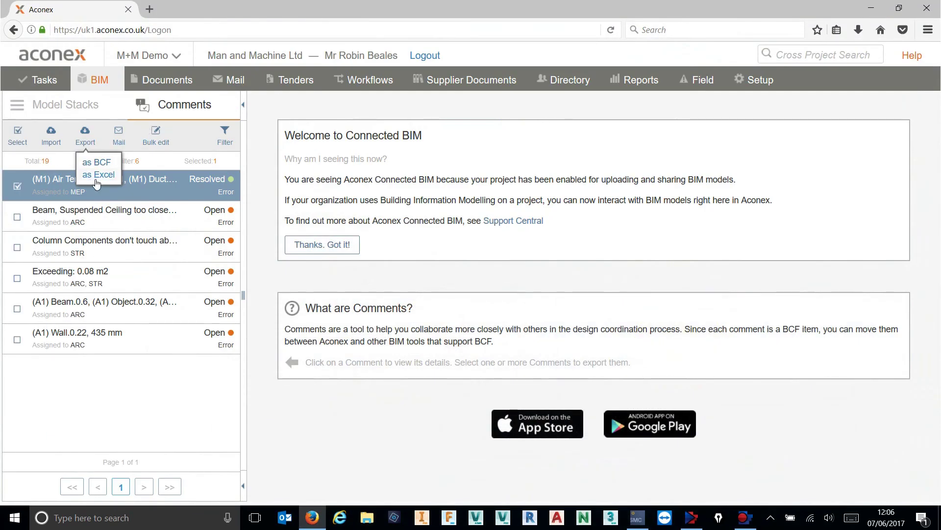
# Export the ticked comment as BCF, save the bcfzip download, and return to Solibri Model Checker
pyautogui.click(18, 187)
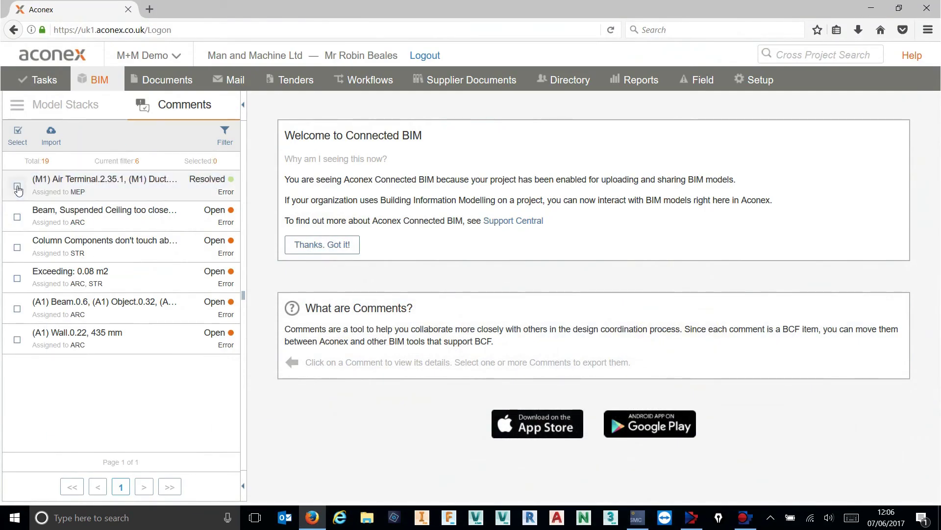
pyautogui.click(18, 187)
pyautogui.click(84, 136)
pyautogui.click(97, 163)
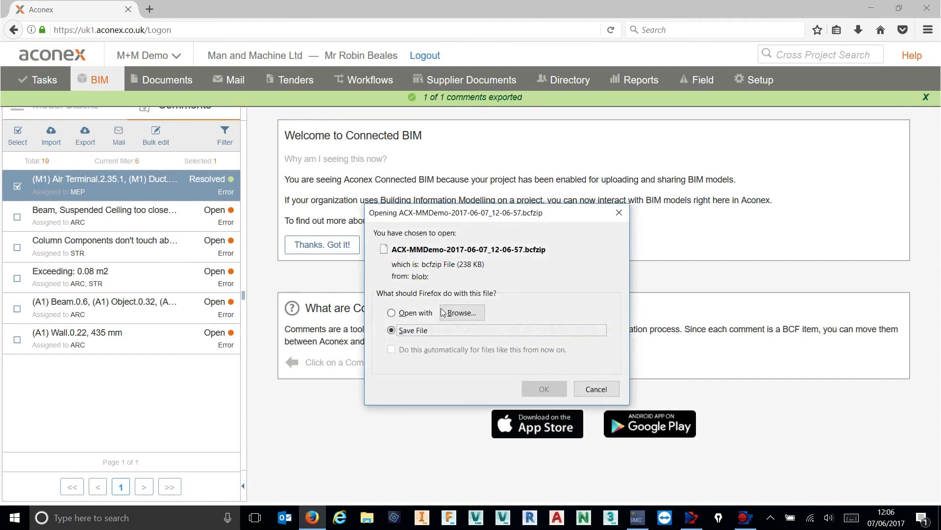
pyautogui.click(543, 388)
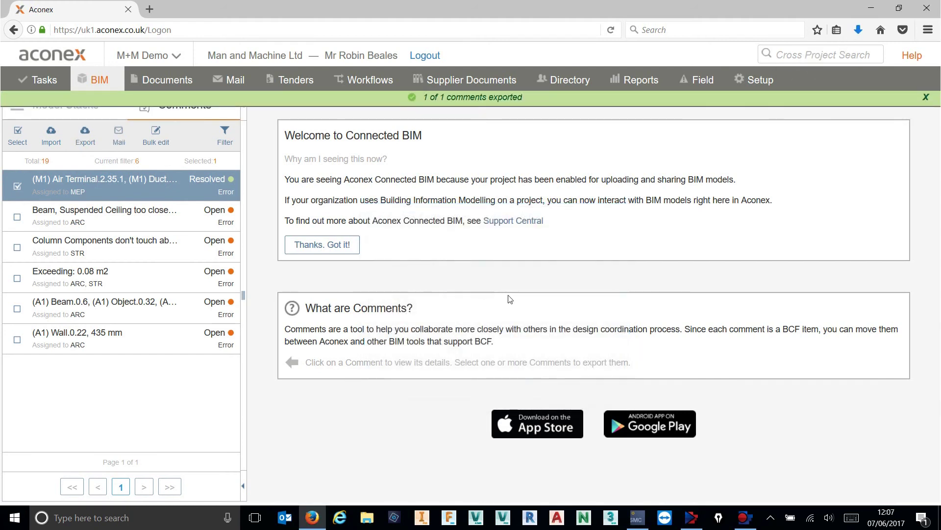
pyautogui.rightClick(858, 30)
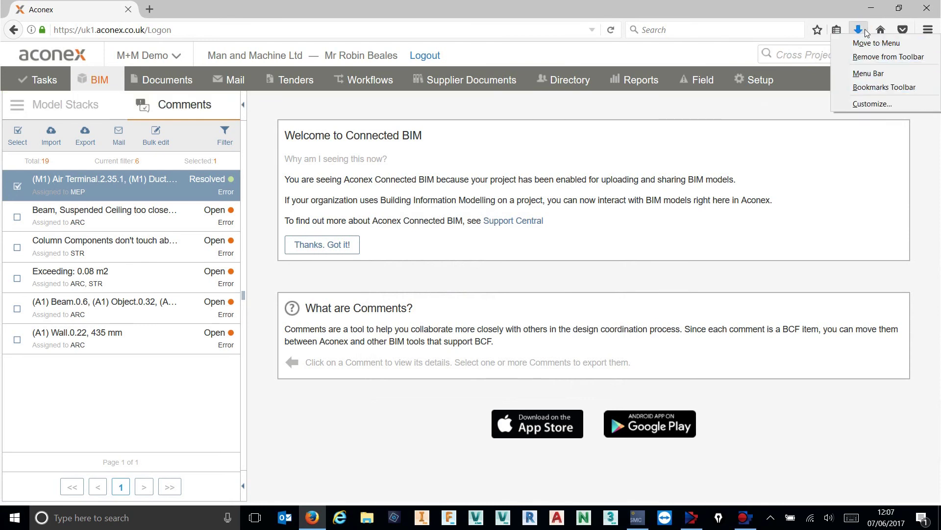
pyautogui.click(648, 517)
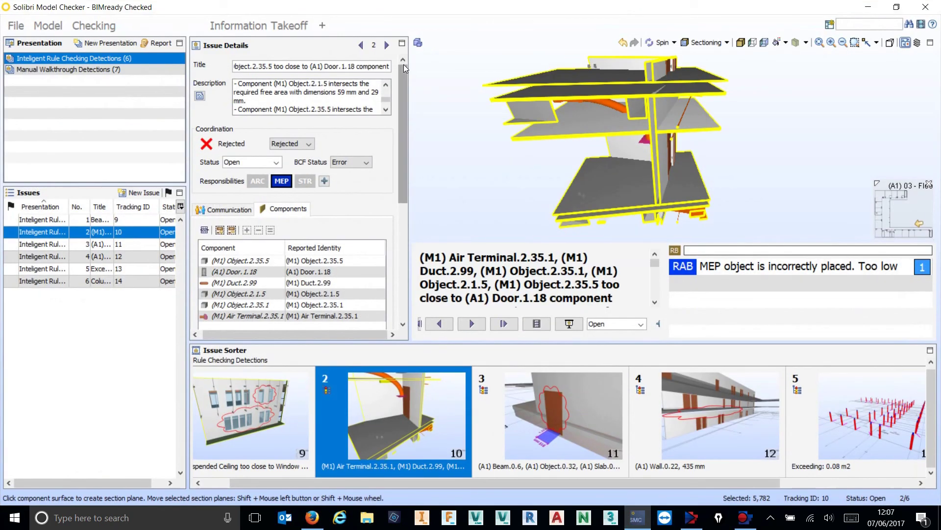
# Update the Inteligent Rule Checking Detections presentation from the ACX-MMDemo bcfzip in Downloads
pyautogui.rightClick(77, 58)
pyautogui.click(150, 113)
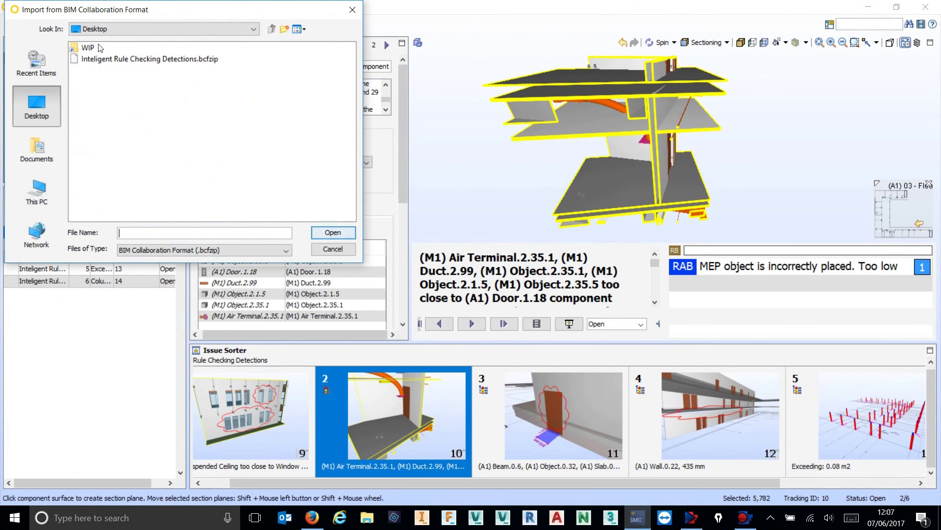
pyautogui.click(153, 30)
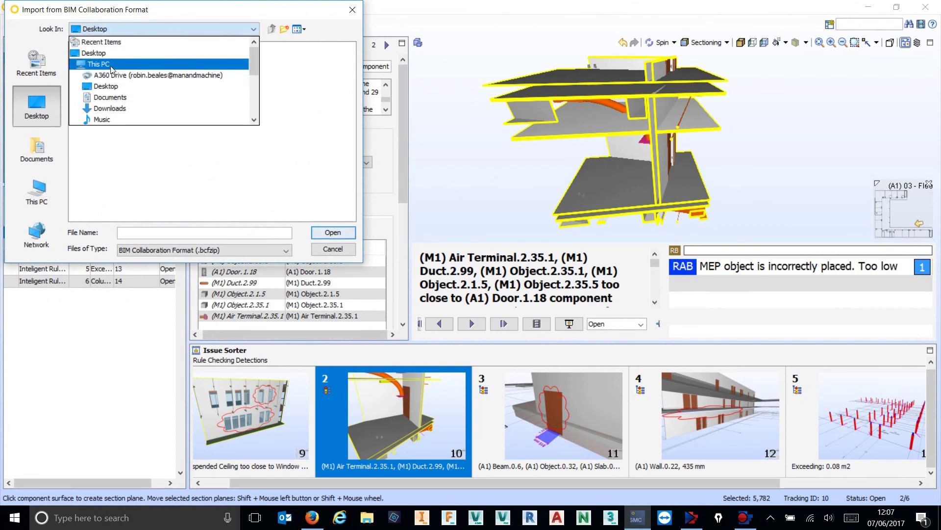
pyautogui.click(112, 108)
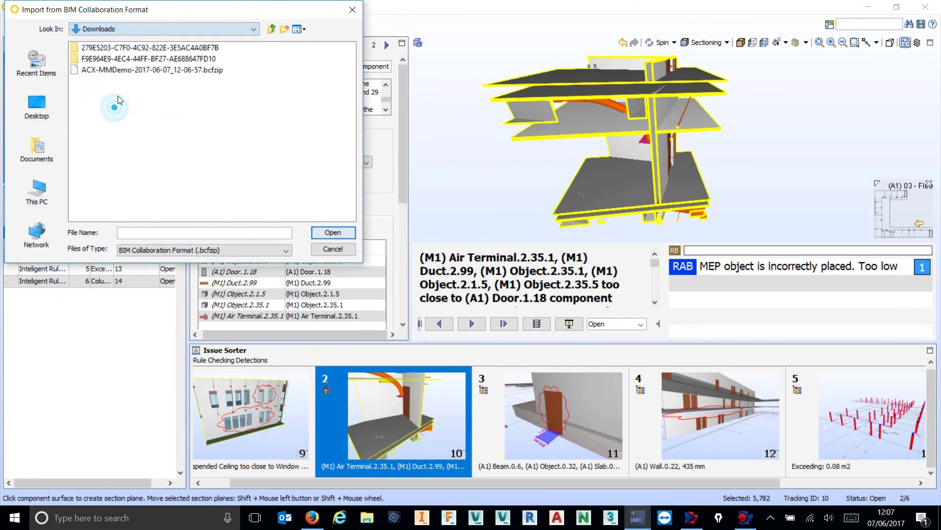
pyautogui.click(167, 71)
pyautogui.click(333, 233)
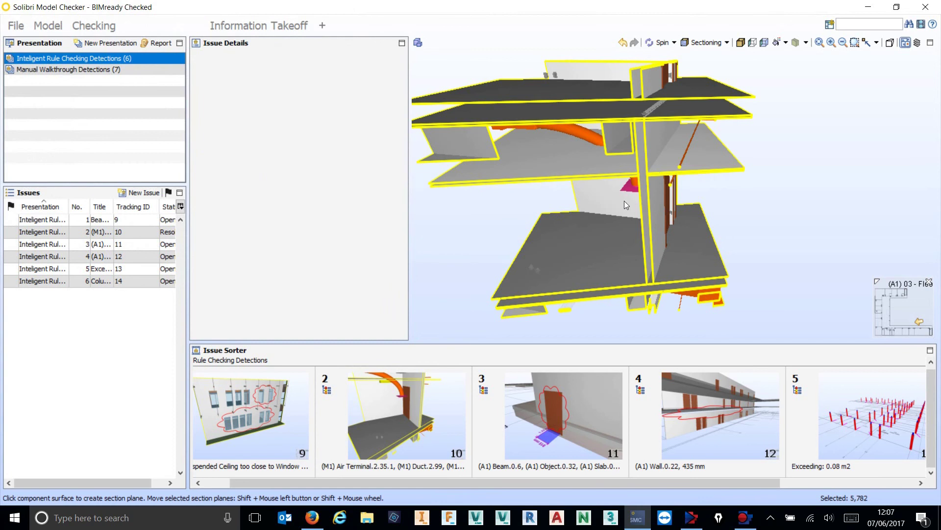
# Orbit the model to the duct storey and open issue 2's replies and viewpoints
pyautogui.moveTo(624, 201); pyautogui.dragTo(716, 189)
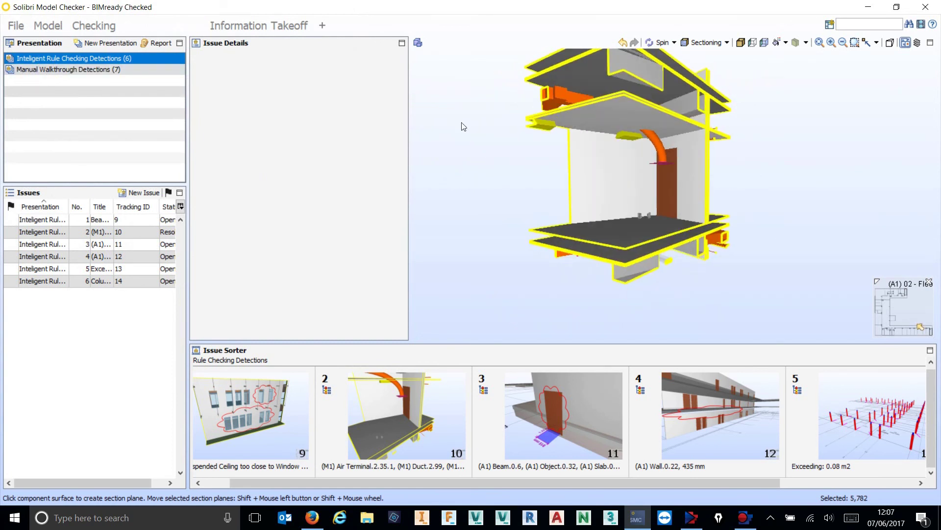
pyautogui.moveTo(667, 171); pyautogui.dragTo(646, 175)
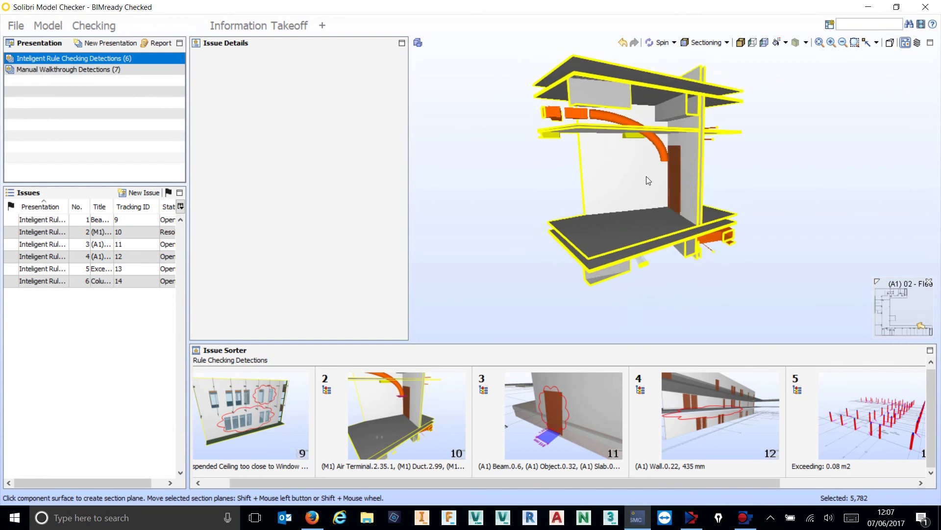
pyautogui.click(427, 430)
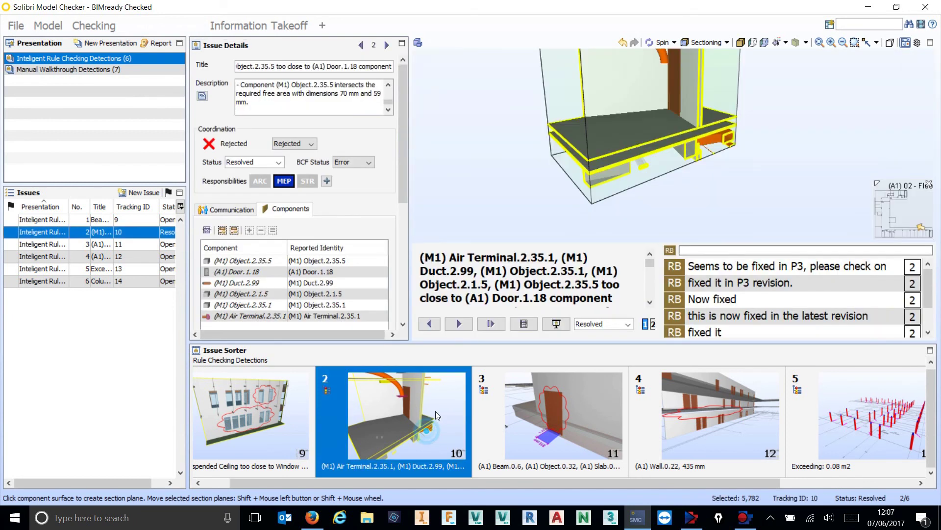
pyautogui.click(230, 210)
# Check issue 2's viewpoints 2 and 1, orbit near the ceiling slab, then minimise Solibri
pyautogui.moveTo(399, 133); pyautogui.dragTo(413, 219)
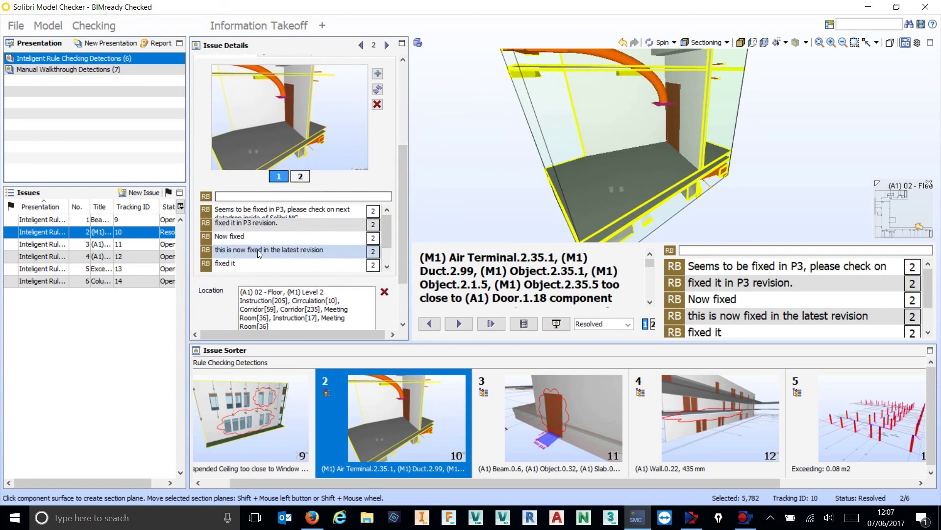
pyautogui.scroll(-2, 392, 232)
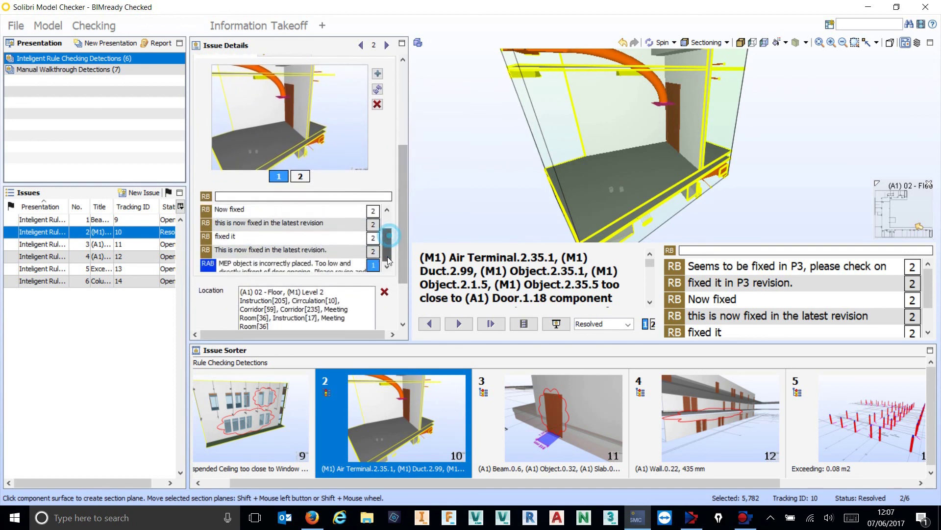
pyautogui.scroll(2, 392, 232)
pyautogui.moveTo(407, 201); pyautogui.dragTo(402, 164)
pyautogui.click(300, 249)
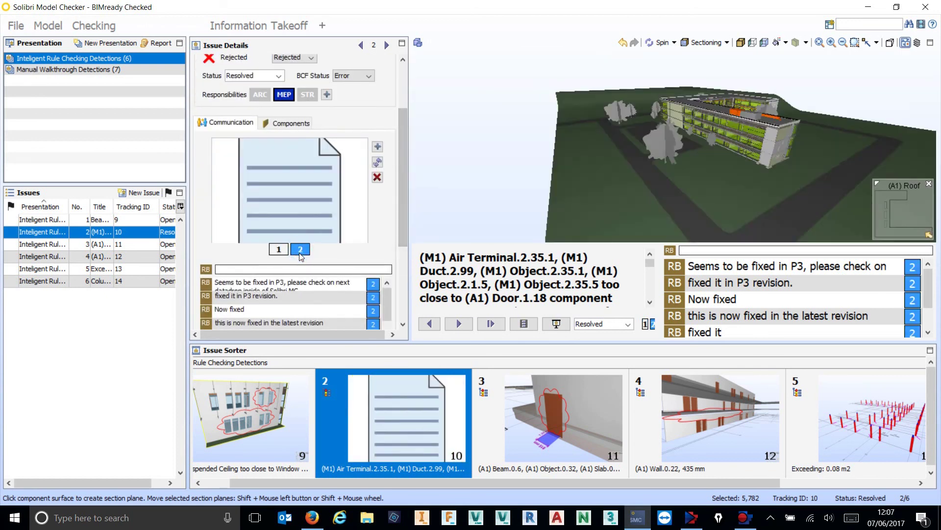
pyautogui.click(278, 250)
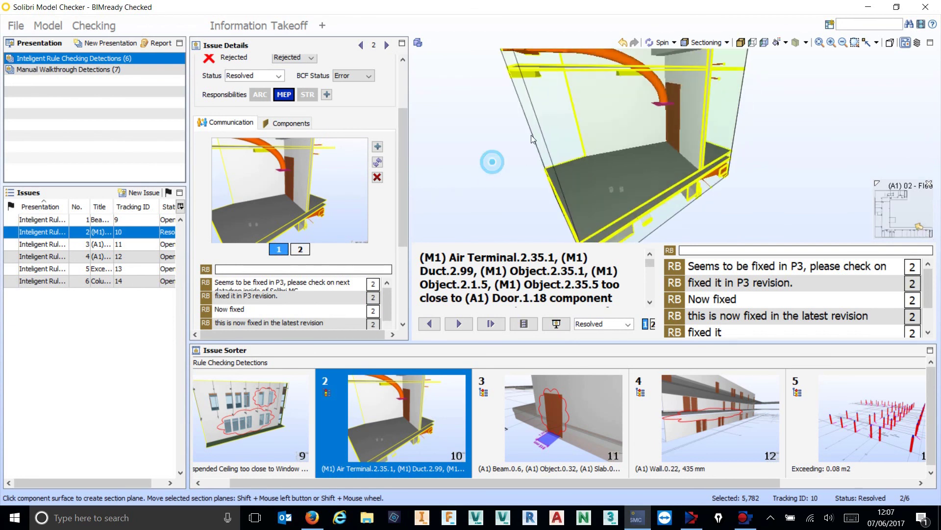
pyautogui.moveTo(556, 157); pyautogui.dragTo(595, 157)
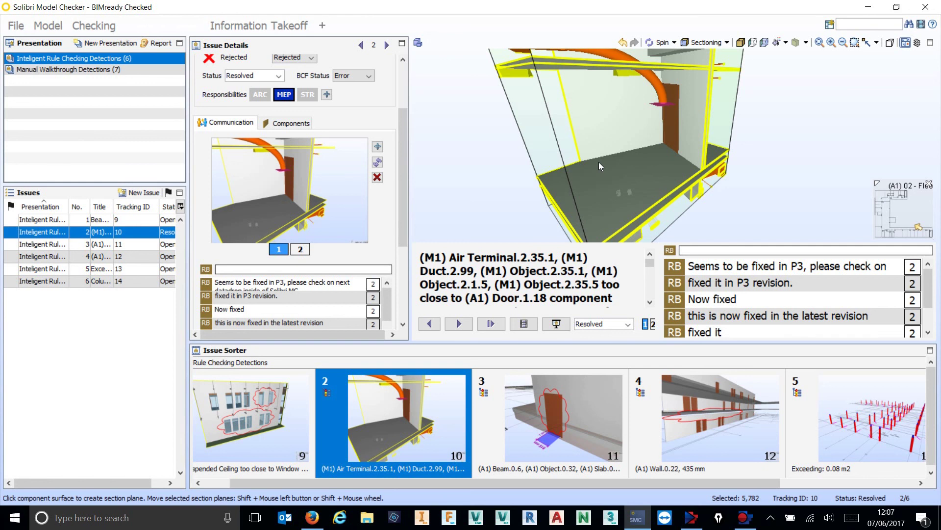
pyautogui.click(868, 7)
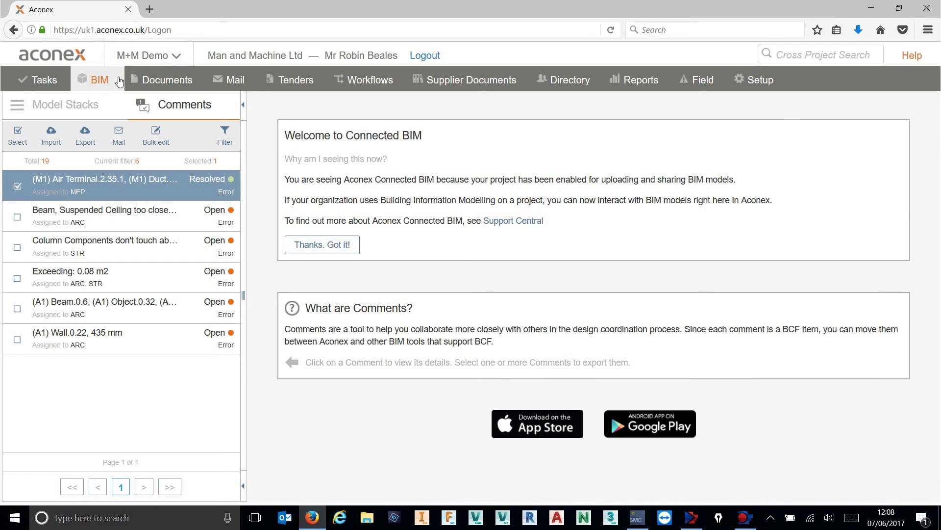
pyautogui.click(105, 80)
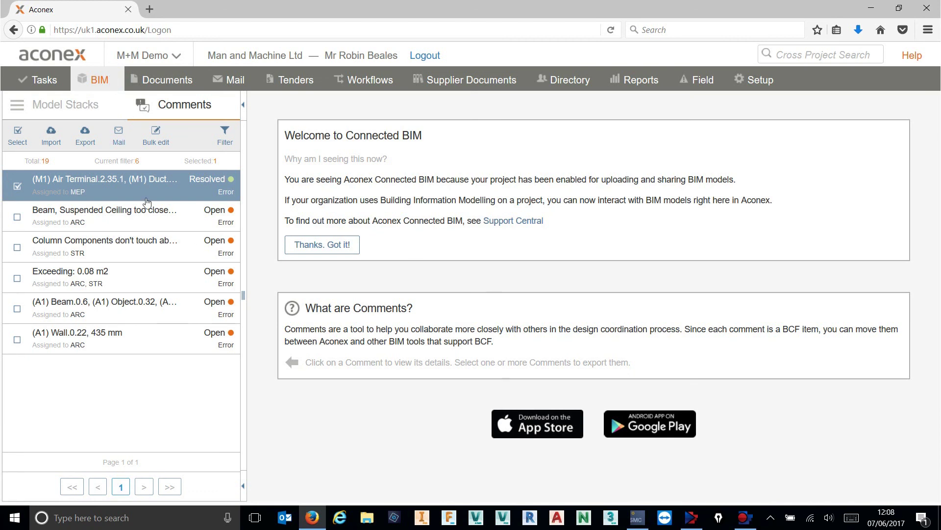